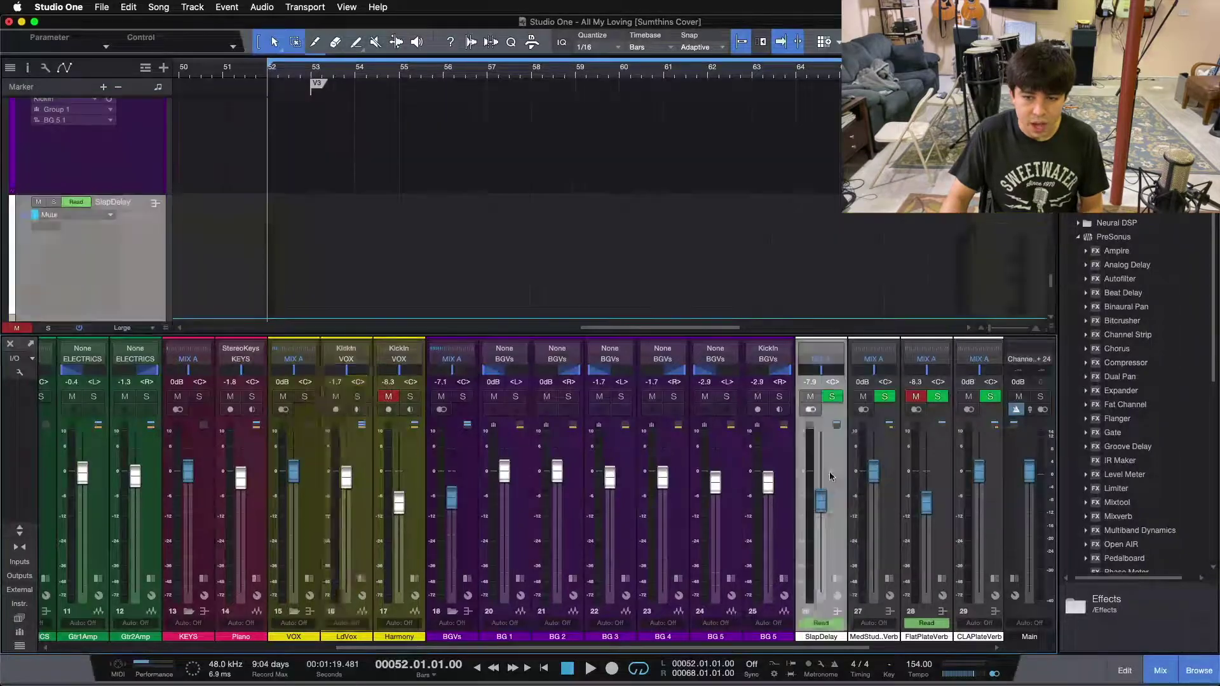
- Solo the LdVox lead vocal channel after briefly starting the full mix from bar 52
{"action": "scroll", "coordinate": [472, 244], "scroll_direction": "up", "scroll_amount": 10}
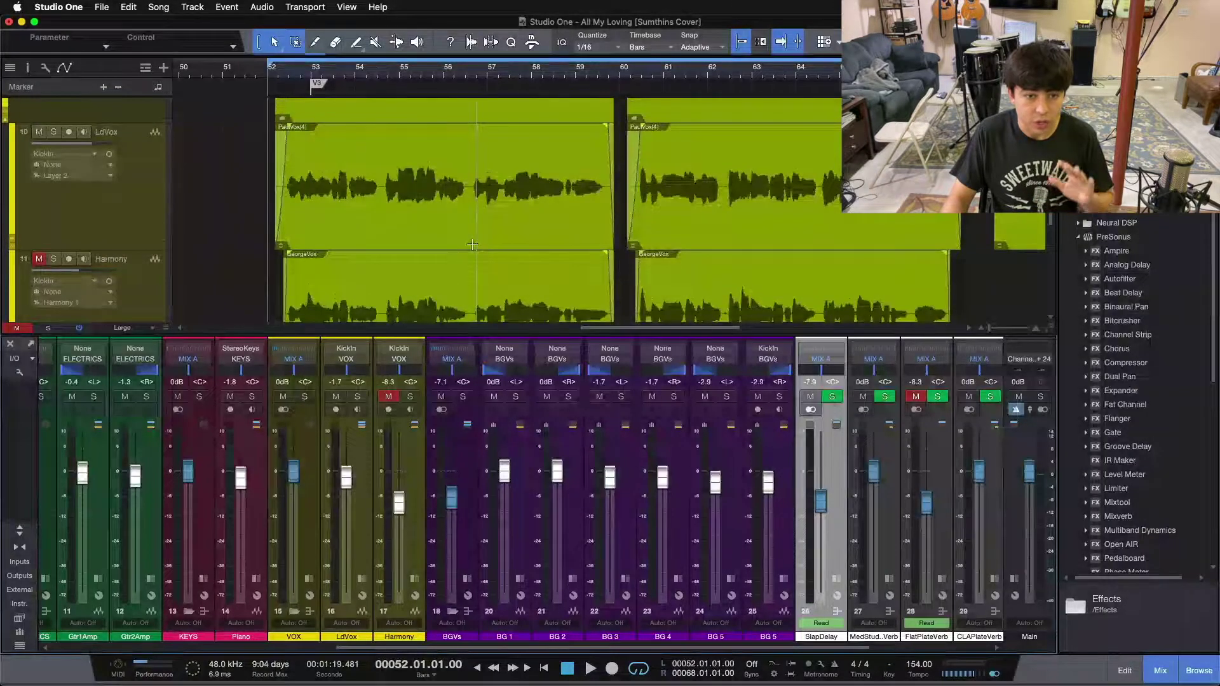
{"action": "left_click", "coordinate": [363, 488]}
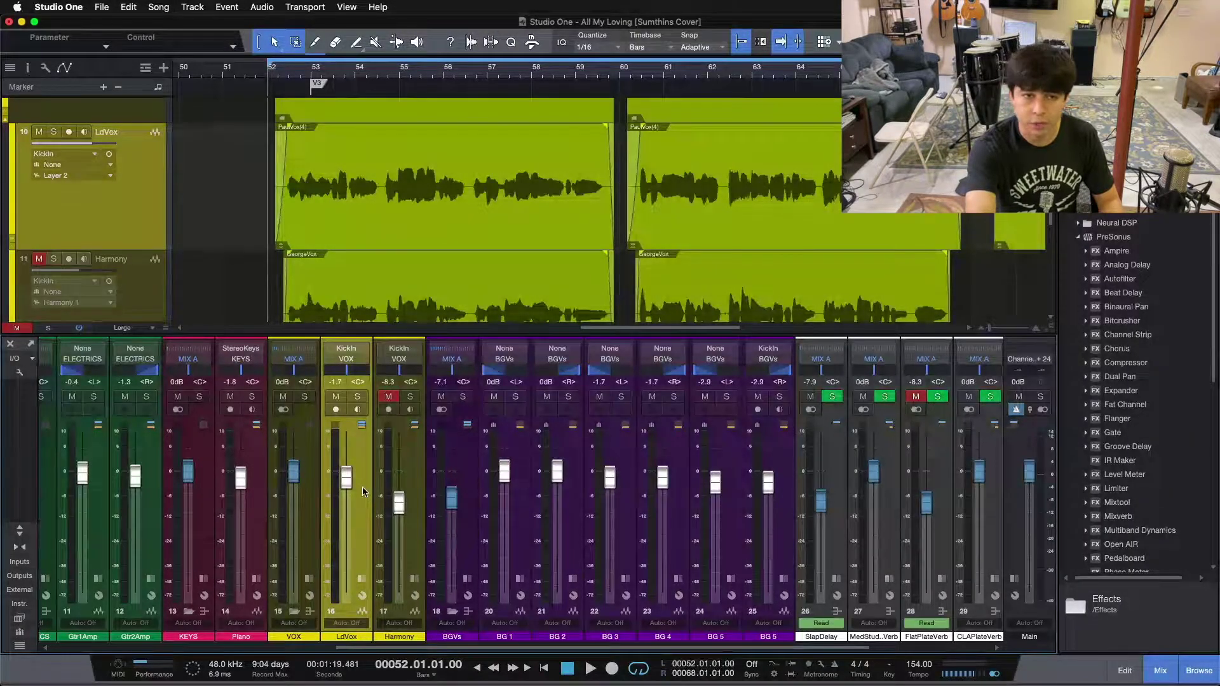
{"action": "key", "text": "space"}
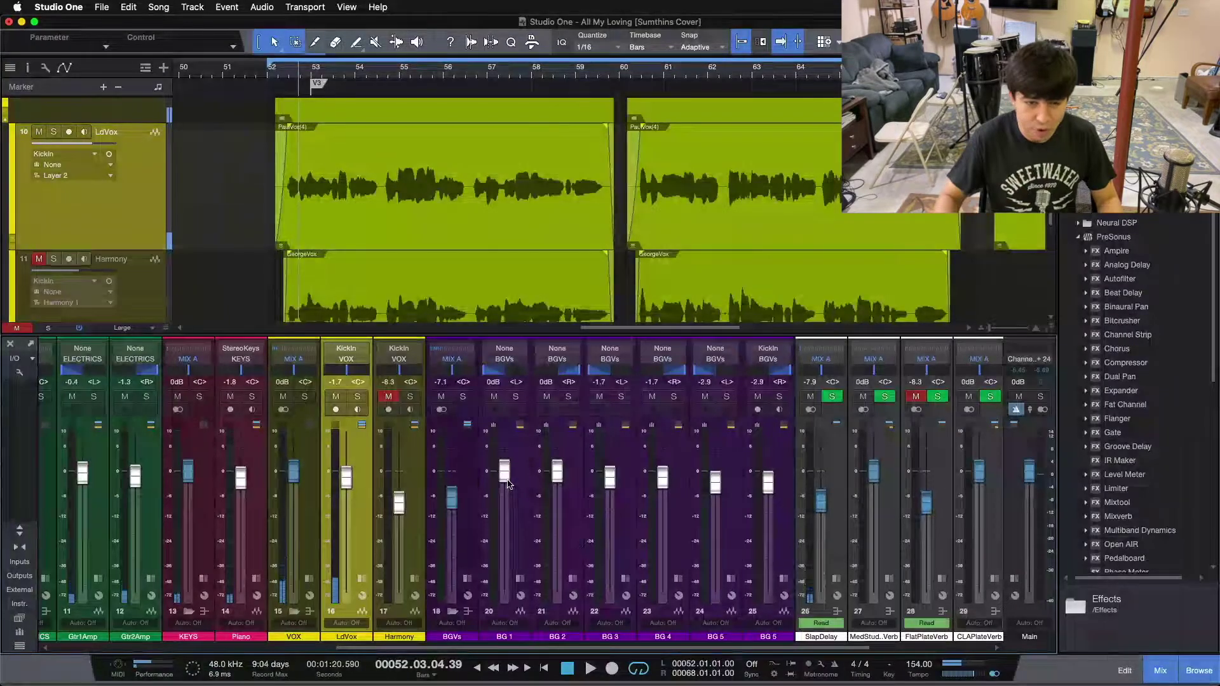
{"action": "left_click", "coordinate": [357, 397]}
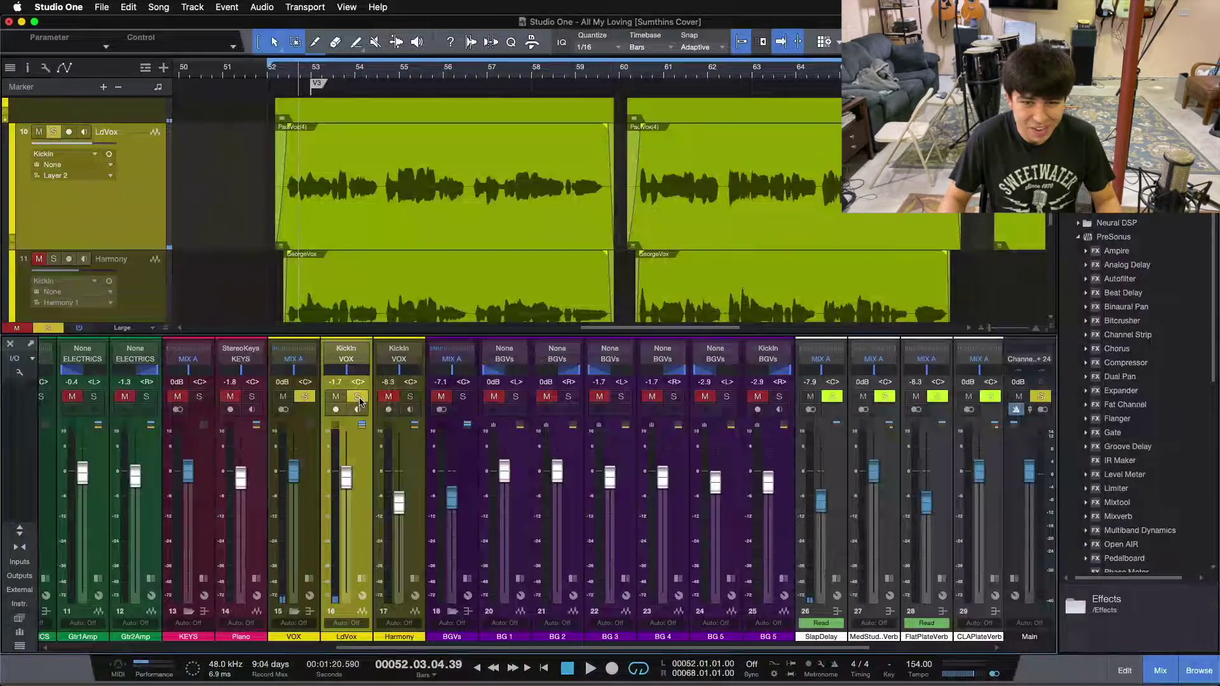
- Play back the soloed lead vocal with its effects from bar 52
{"action": "left_click", "coordinate": [845, 465]}
{"action": "left_click", "coordinate": [356, 512]}
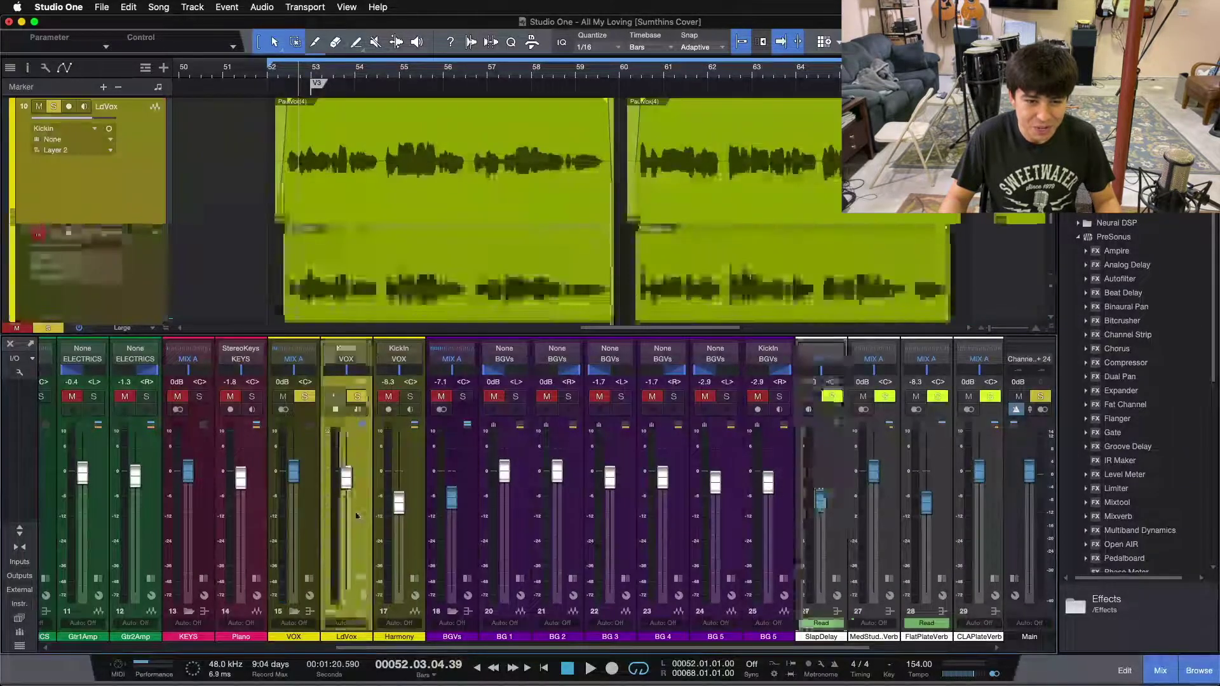
{"action": "key", "text": "space"}
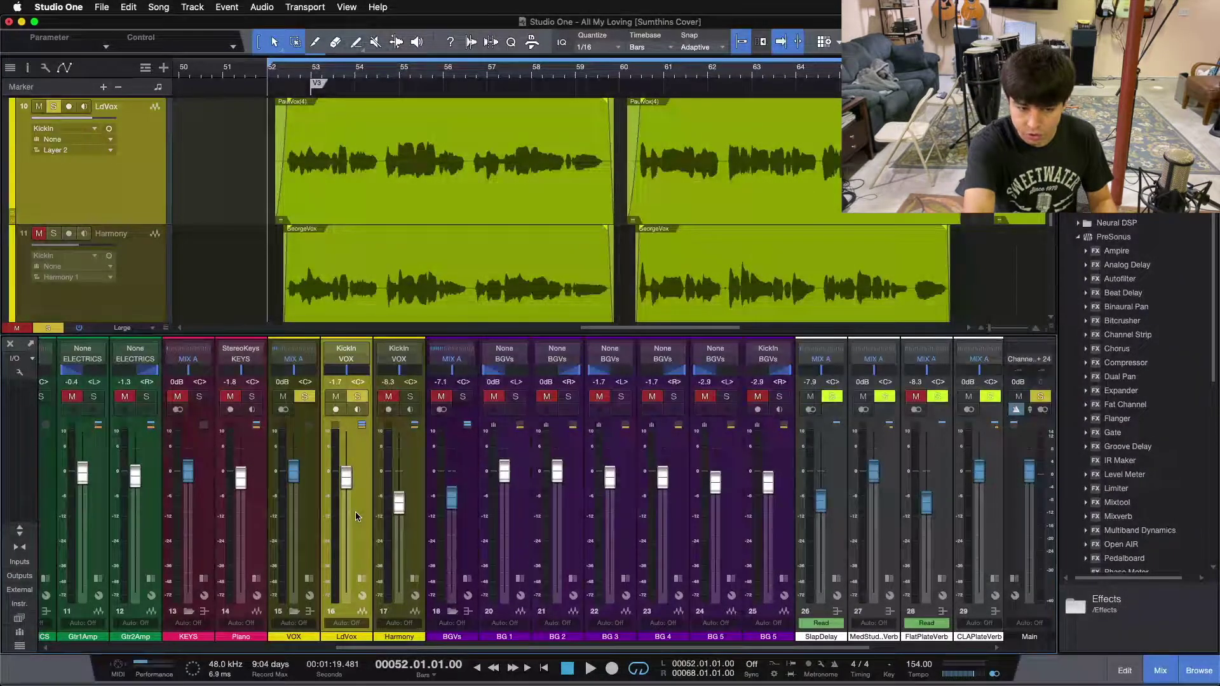
{"action": "key", "text": "space"}
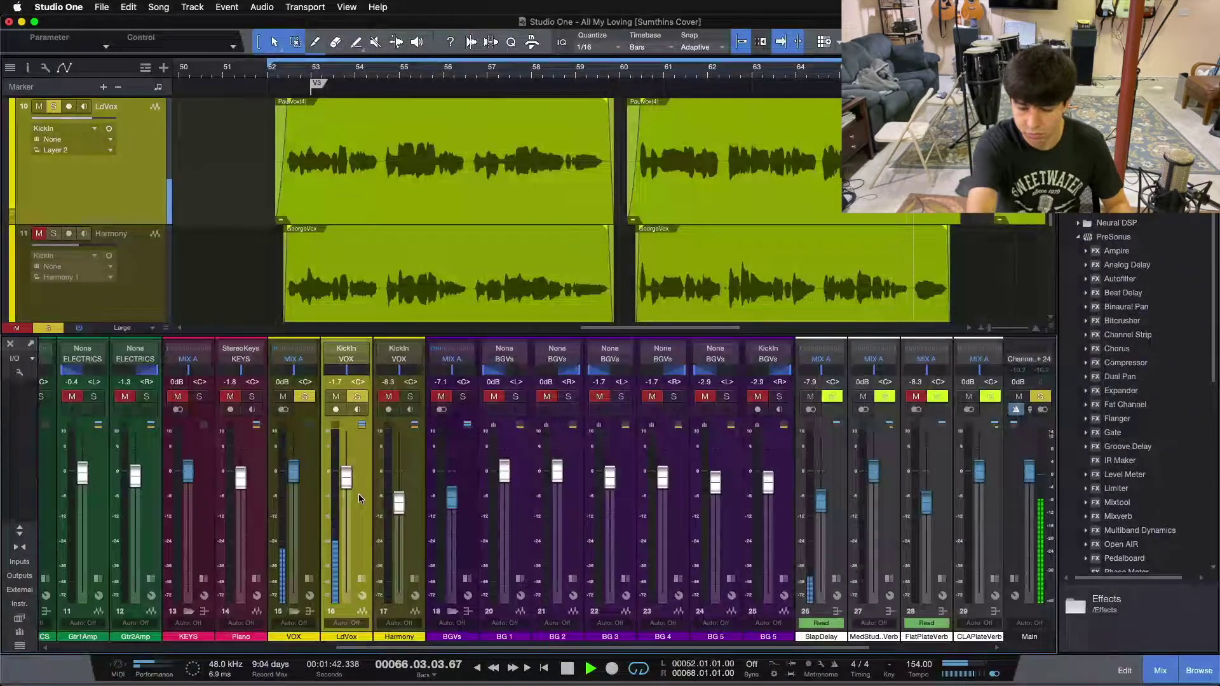
{"action": "key", "text": "space"}
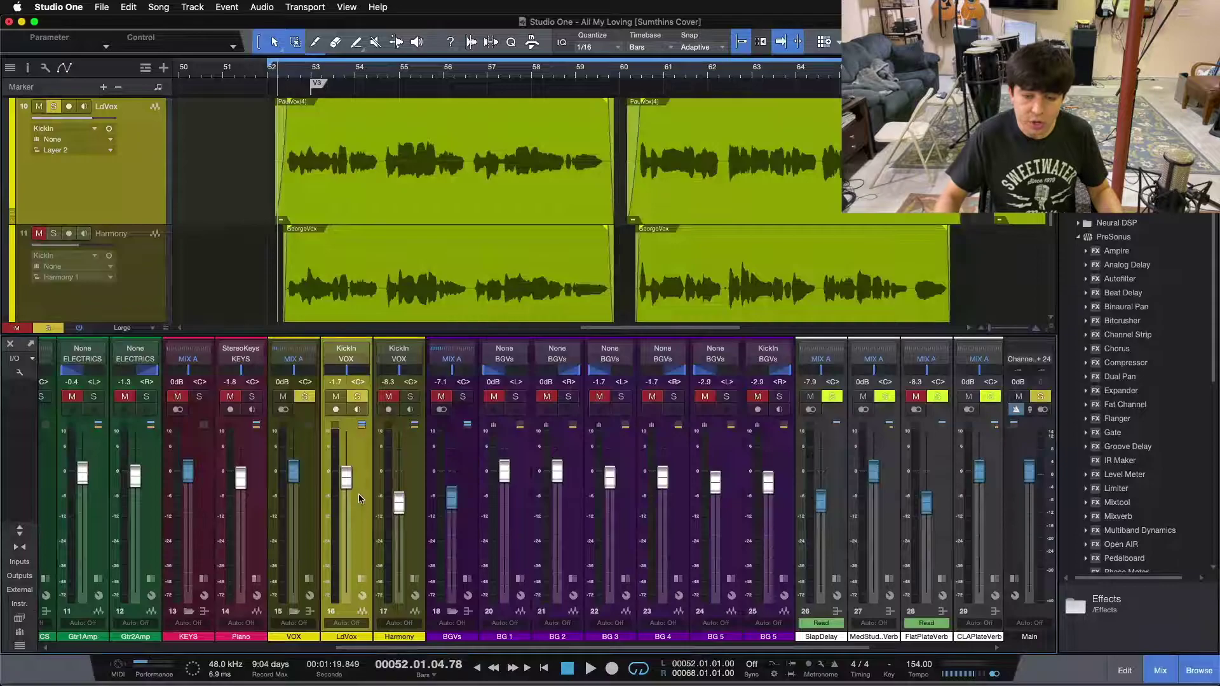
- Expand the SlapDelay channel in the mixer to show its inserts and sends
{"action": "left_click", "coordinate": [833, 563]}
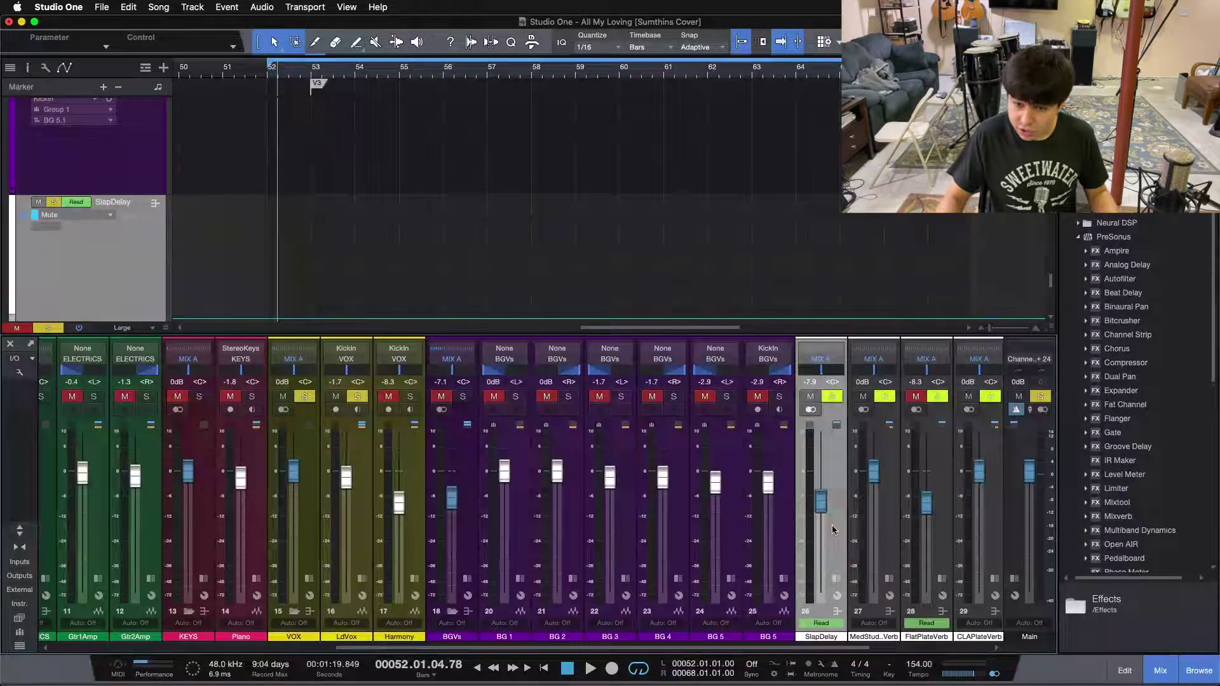
{"action": "left_click", "coordinate": [836, 579]}
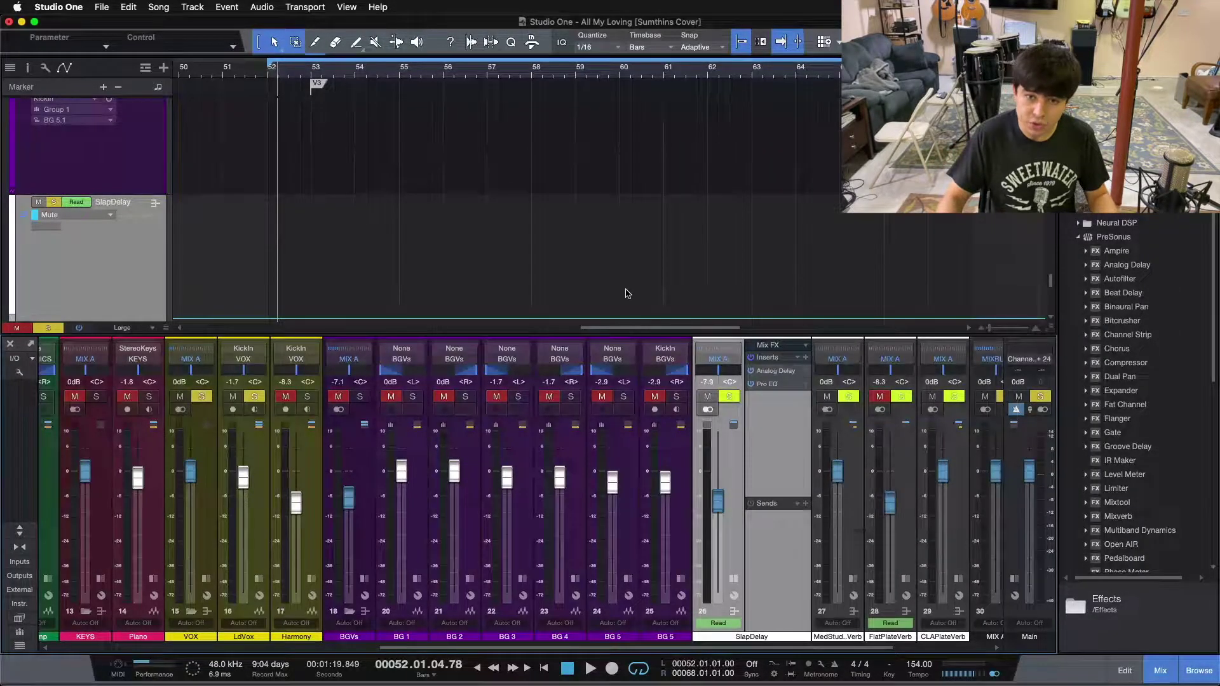
- Select the empty range from bar 50 to bar 52 before the vocal on the LdVox track
{"action": "scroll", "coordinate": [621, 291], "scroll_direction": "up", "scroll_amount": 3}
{"action": "scroll", "coordinate": [623, 294], "scroll_direction": "up", "scroll_amount": 5}
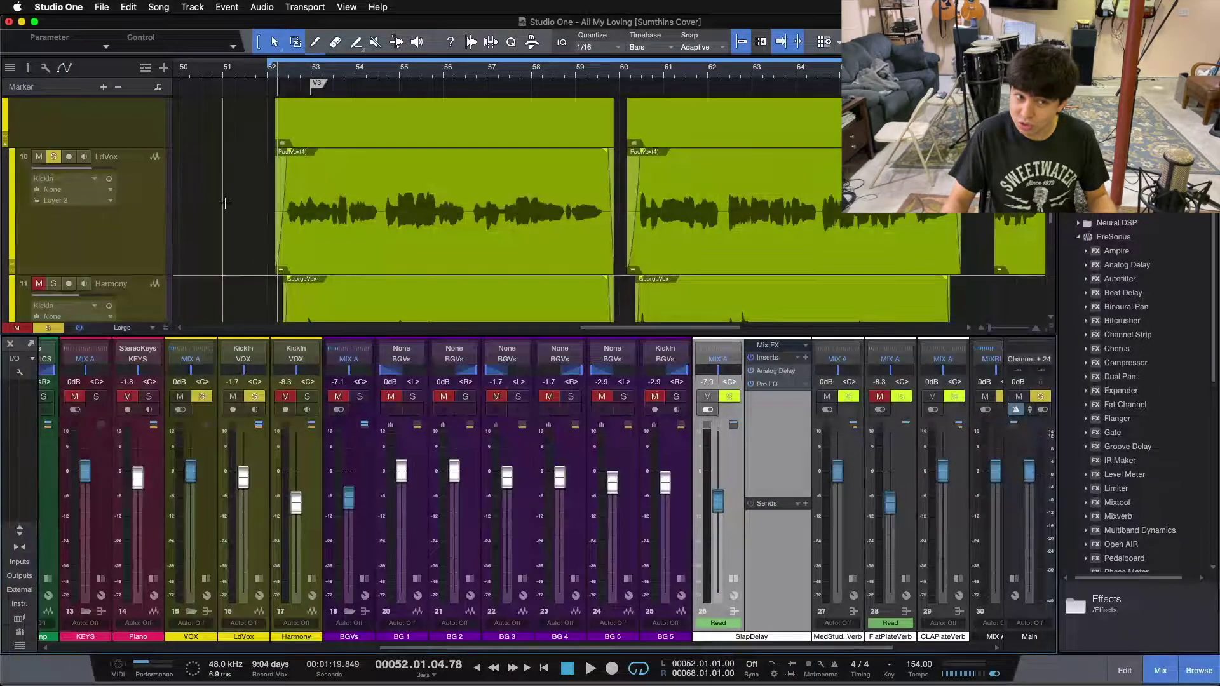
{"action": "left_click_drag", "start_coordinate": [220, 193], "coordinate": [267, 194]}
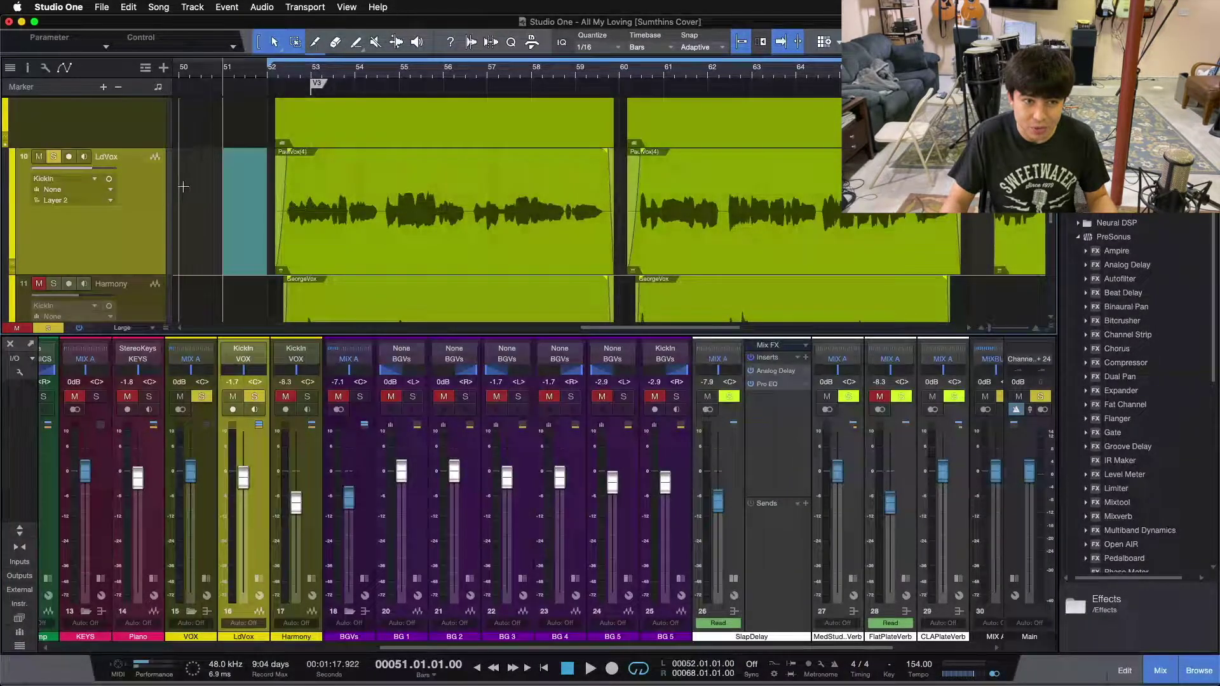
{"action": "left_click", "coordinate": [727, 526]}
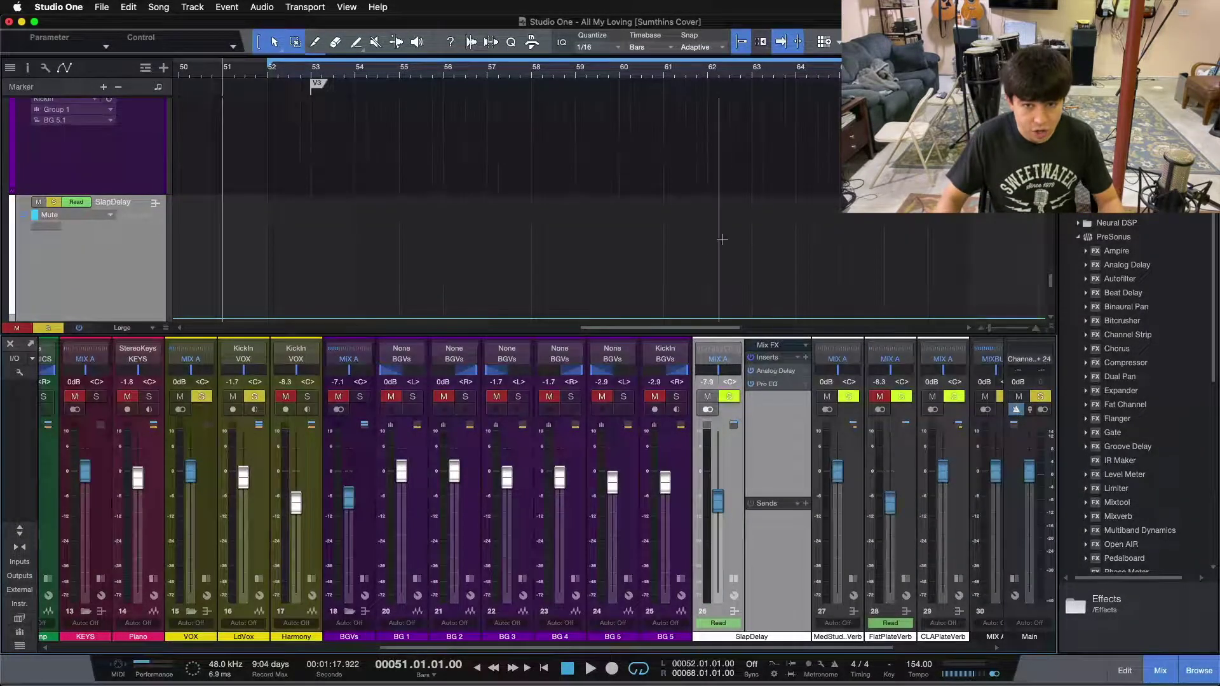
{"action": "scroll", "coordinate": [722, 237], "scroll_direction": "up", "scroll_amount": 3}
{"action": "scroll", "coordinate": [722, 238], "scroll_direction": "up", "scroll_amount": 8}
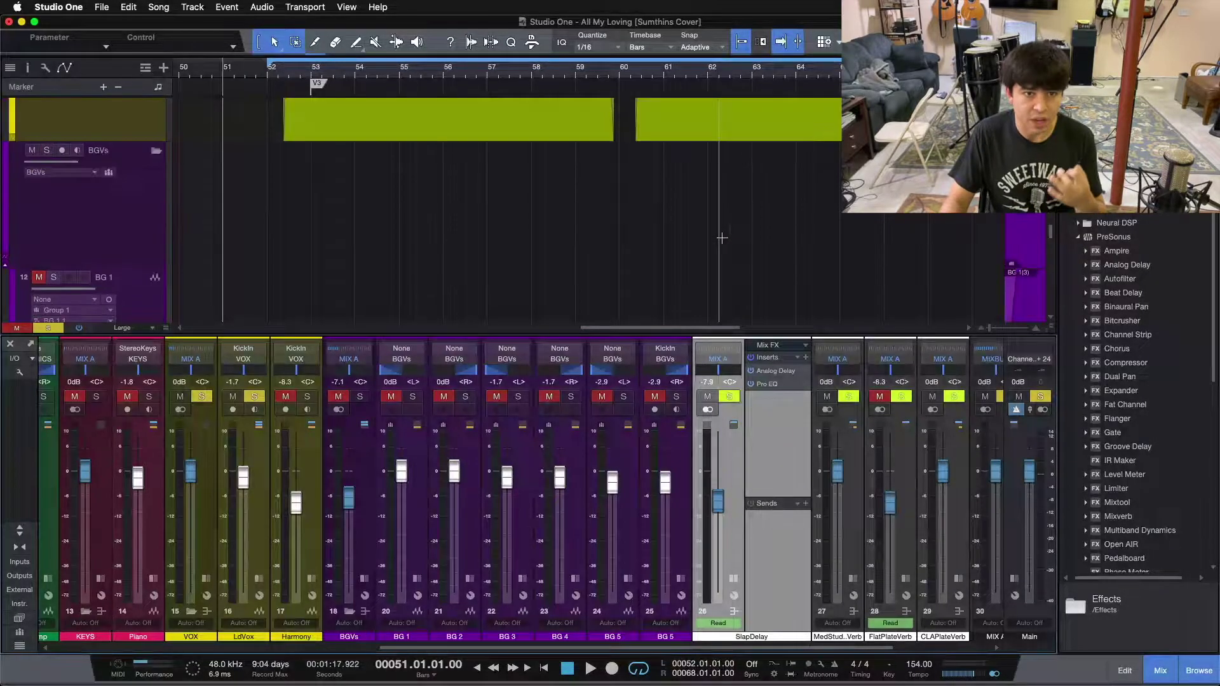
{"action": "scroll", "coordinate": [722, 237], "scroll_direction": "up", "scroll_amount": 4}
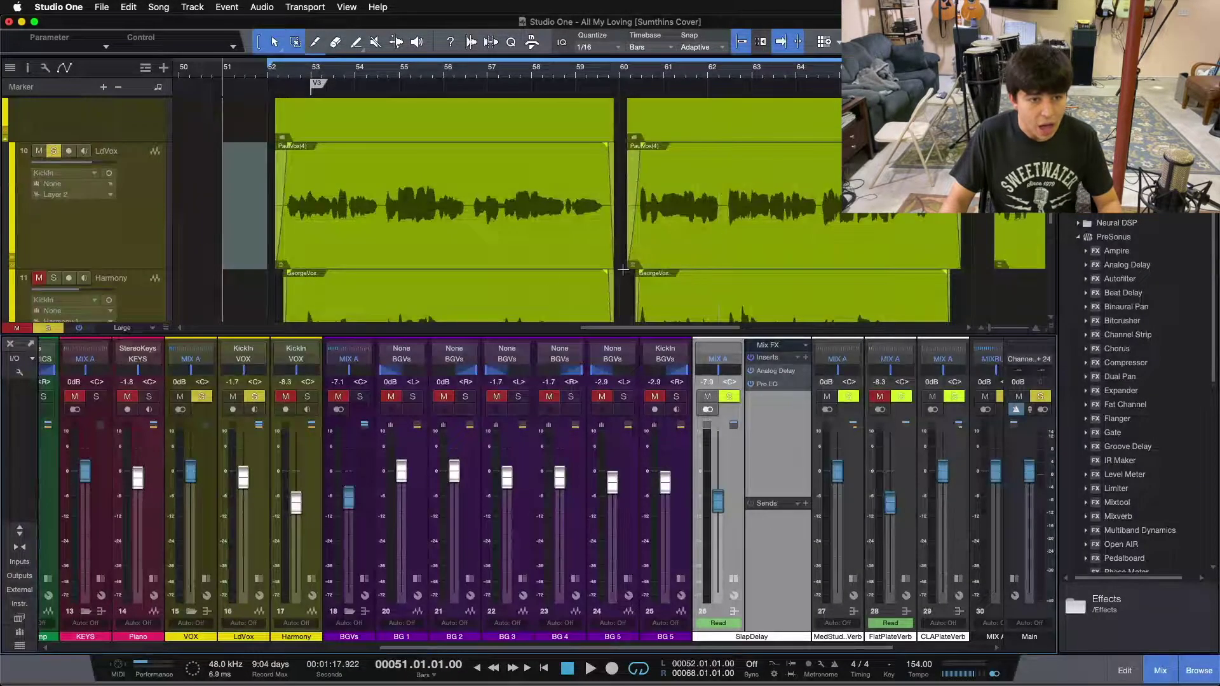
{"action": "left_click", "coordinate": [186, 180]}
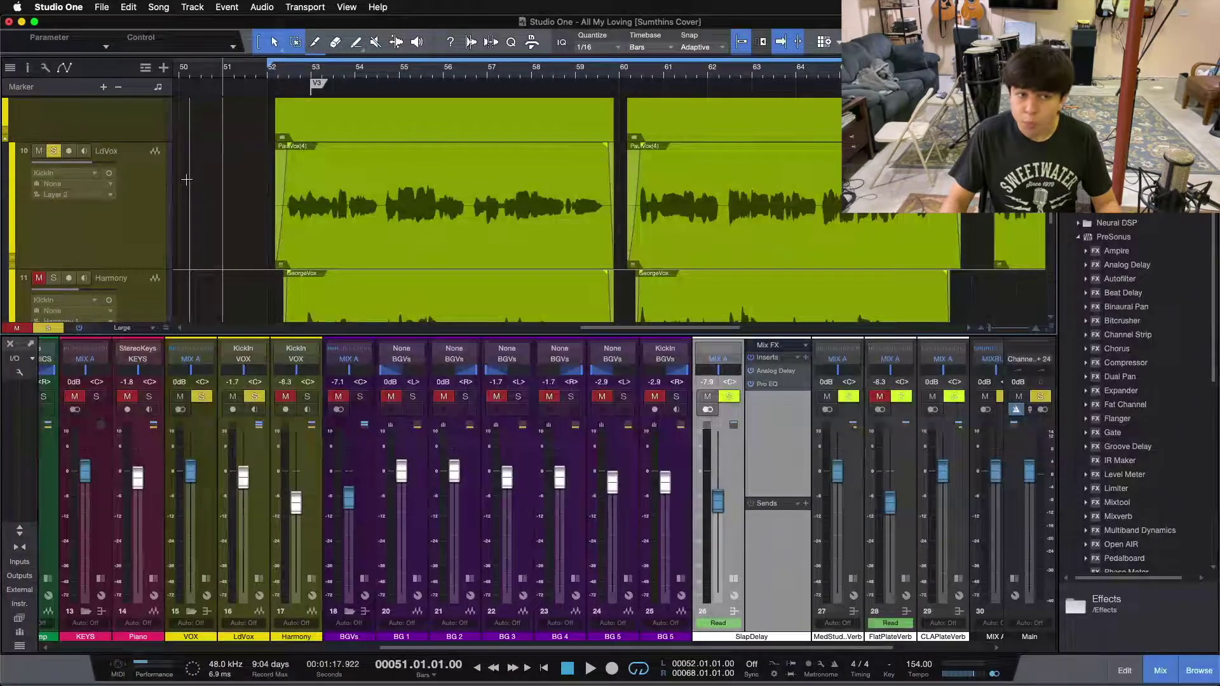
{"action": "left_click_drag", "start_coordinate": [182, 179], "coordinate": [267, 192]}
{"action": "left_click", "coordinate": [773, 442]}
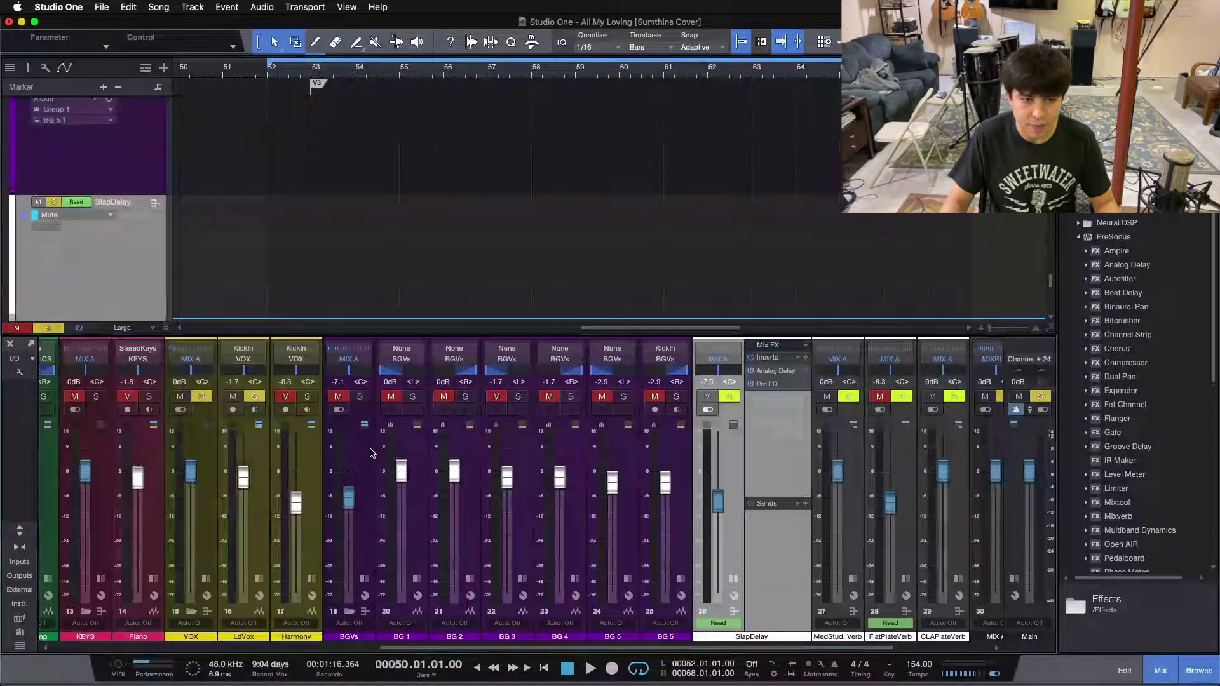
{"action": "left_click", "coordinate": [257, 497]}
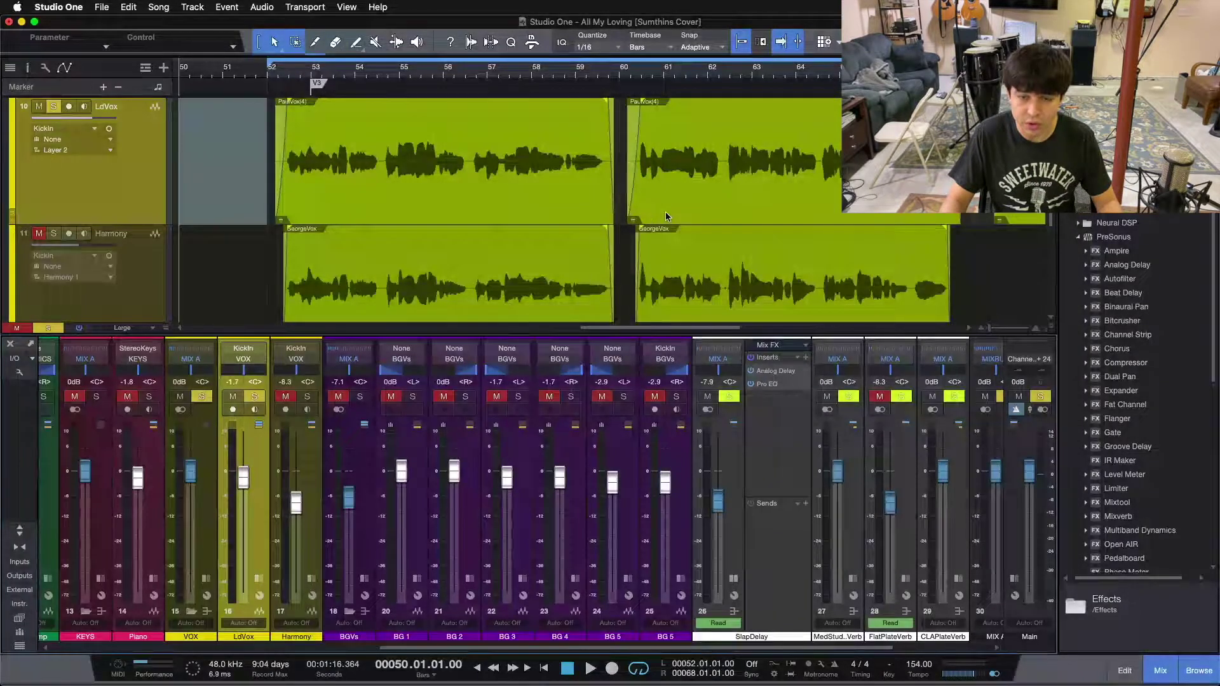
- Open the Analog Delay insert on the SlapDelay channel and place its window clear of that channel's controls
{"action": "left_click", "coordinate": [775, 371]}
{"action": "left_click_drag", "start_coordinate": [463, 282], "coordinate": [596, 279]}
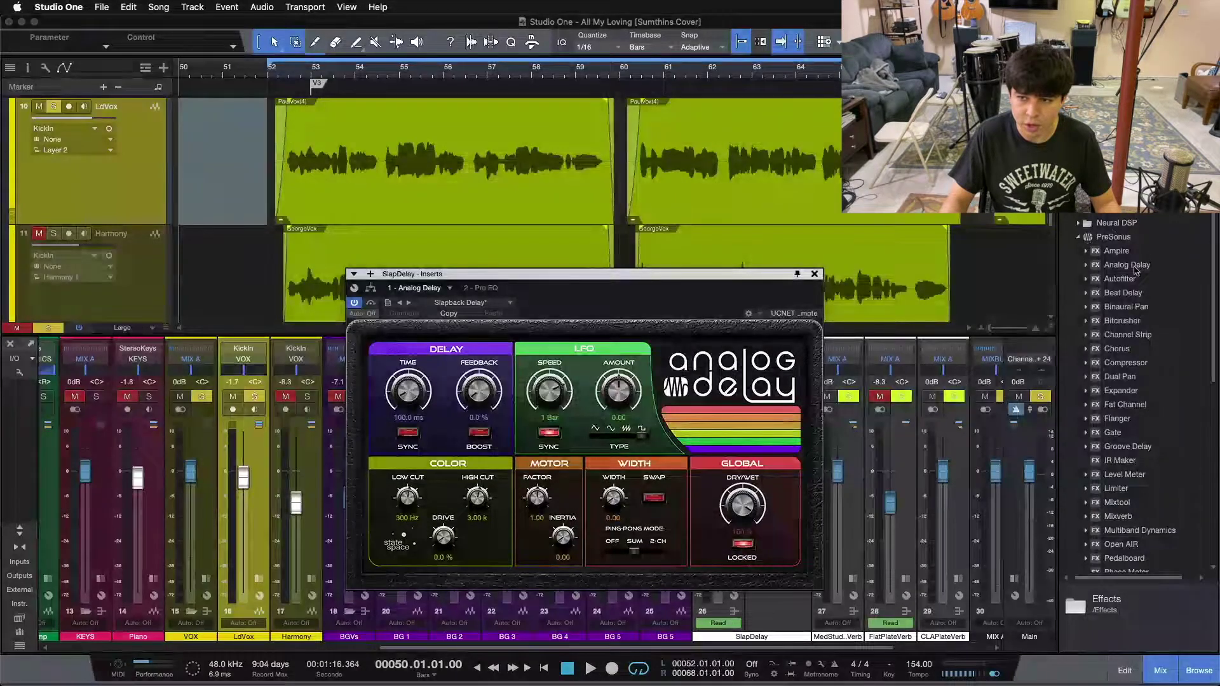
{"action": "left_click_drag", "start_coordinate": [577, 275], "coordinate": [601, 281]}
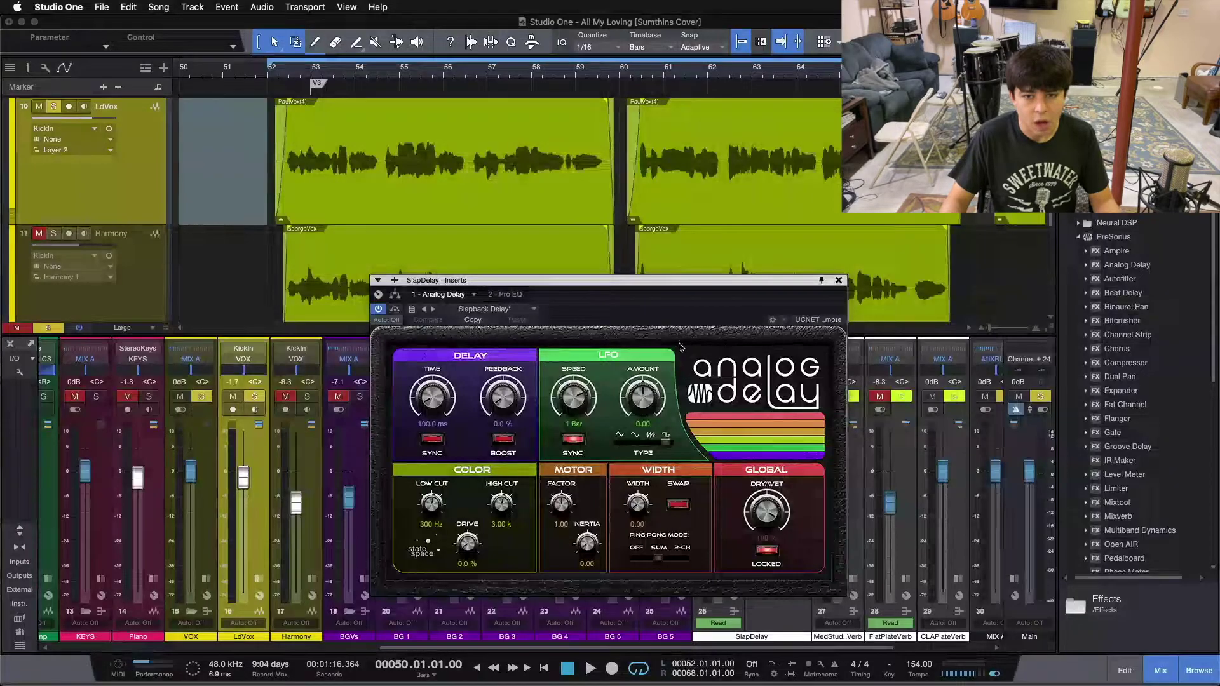
{"action": "left_click_drag", "start_coordinate": [655, 310], "coordinate": [788, 286]}
{"action": "left_click_drag", "start_coordinate": [786, 285], "coordinate": [557, 256]}
- Solo the SlapDelay channel in place of the lead vocal and play the delay signal from bar 52
{"action": "left_click", "coordinate": [735, 398]}
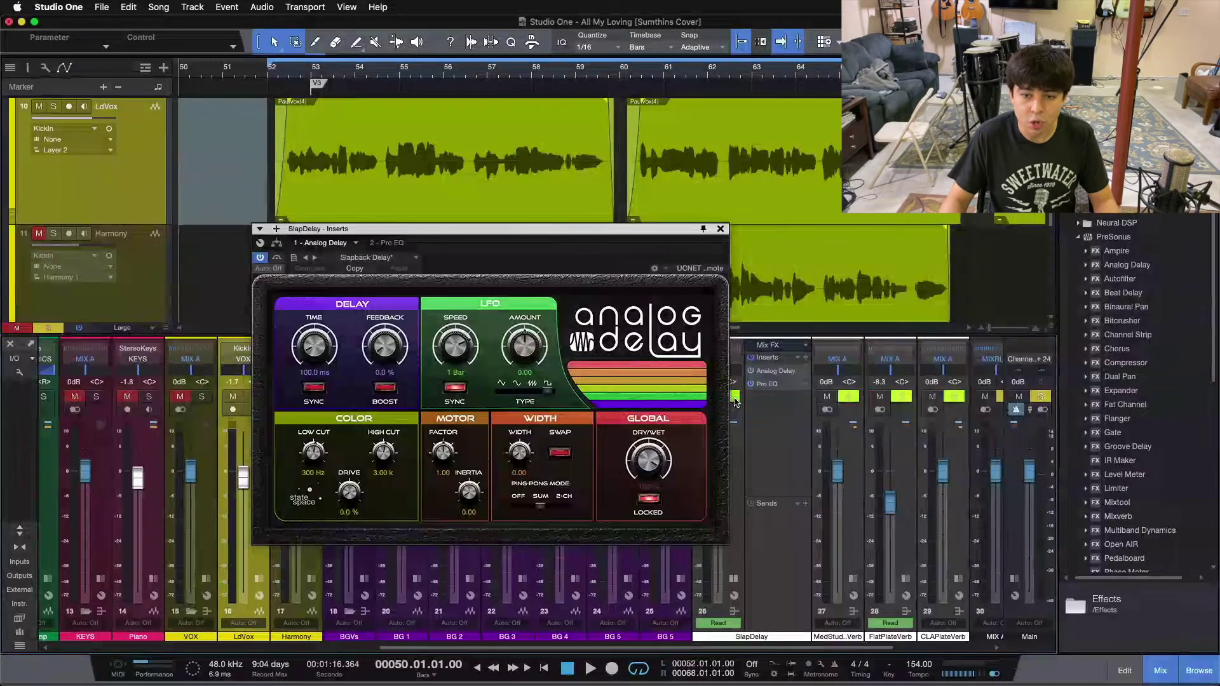
{"action": "key", "text": "KP_1"}
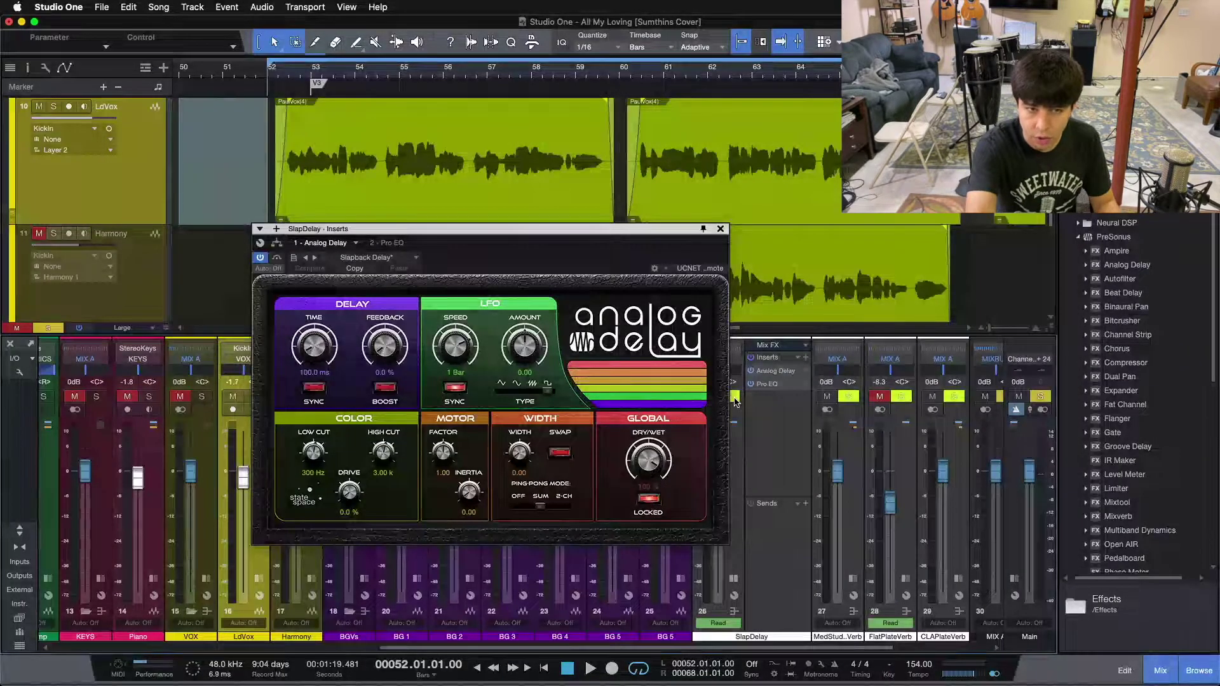
{"action": "key", "text": "space"}
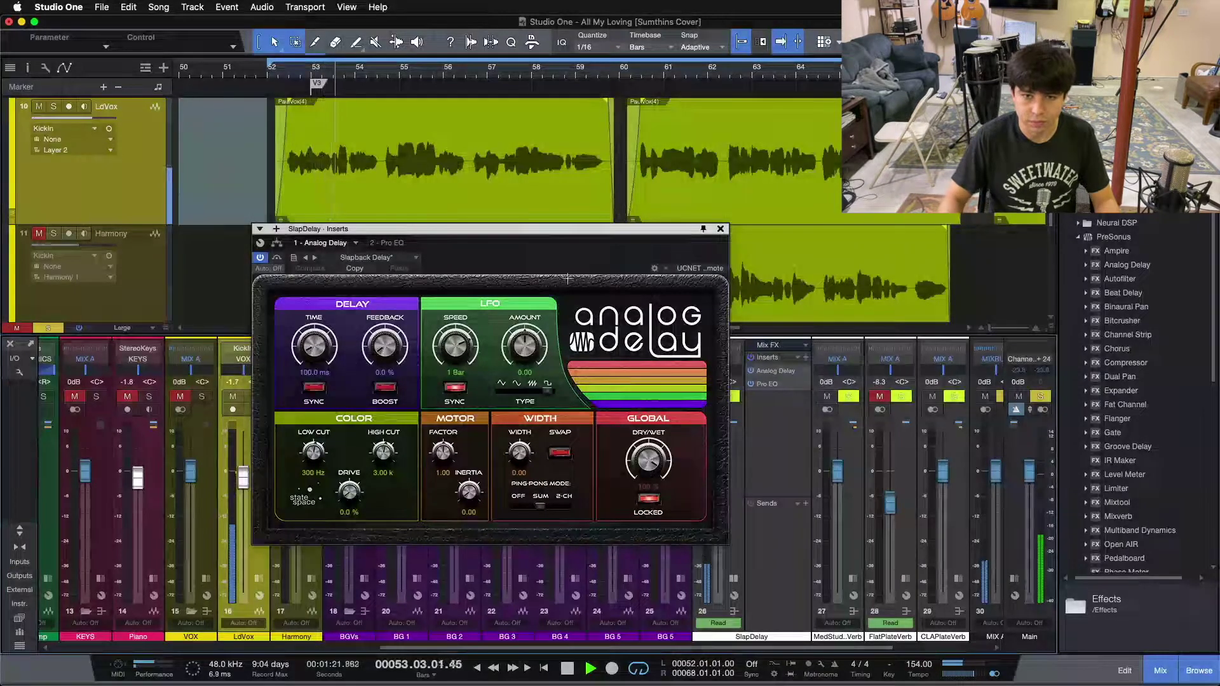
{"action": "left_click_drag", "start_coordinate": [563, 265], "coordinate": [495, 285]}
- Raise the SlapDelay channel's volume to -1.3 dB during playback, keeping the Analog Delay window in view
{"action": "left_click_drag", "start_coordinate": [719, 511], "coordinate": [719, 483]}
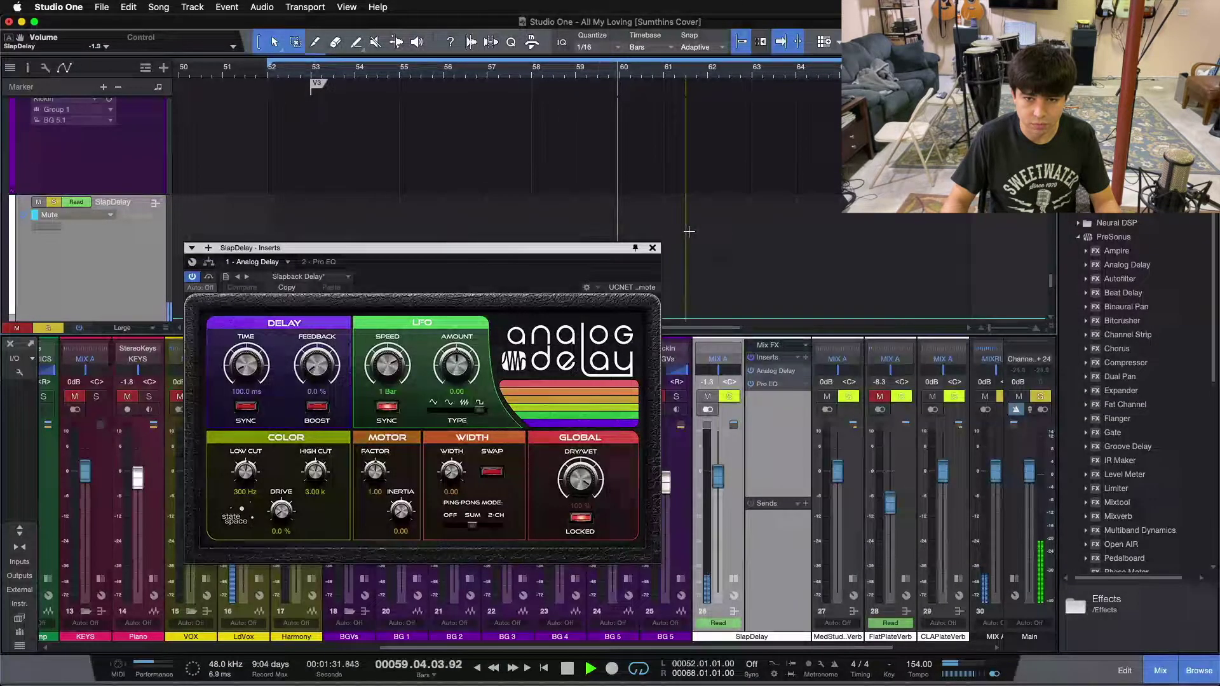
{"action": "left_click_drag", "start_coordinate": [569, 271], "coordinate": [615, 288]}
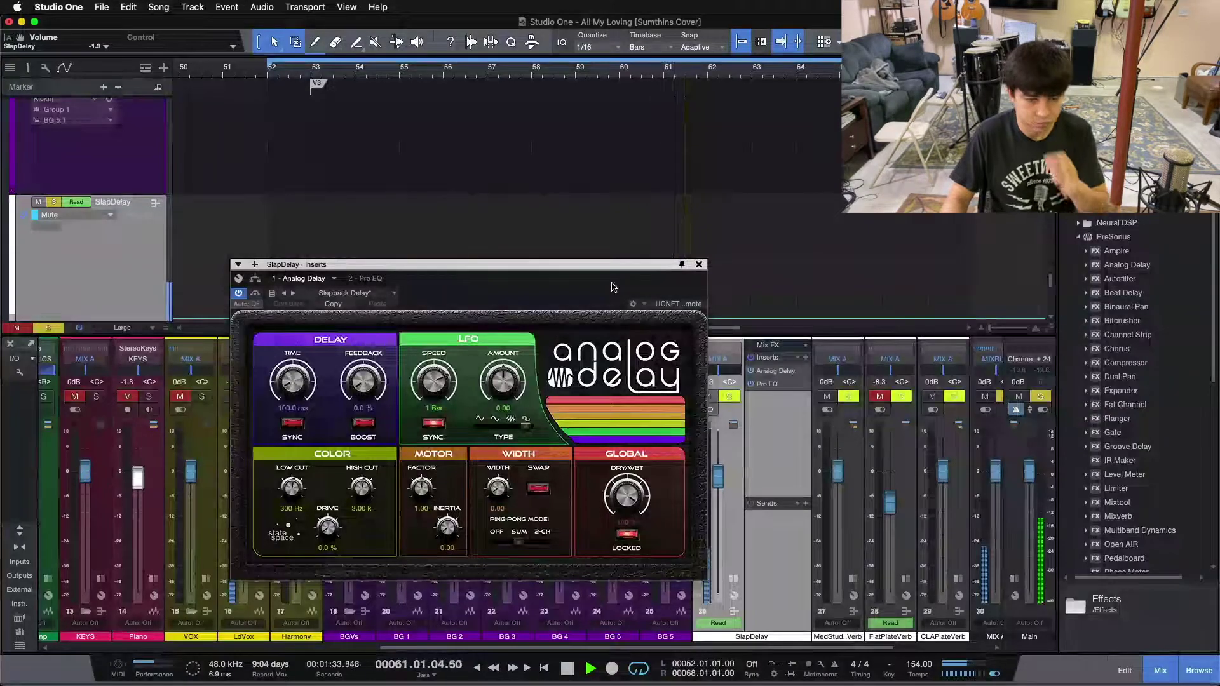
{"action": "left_click_drag", "start_coordinate": [503, 286], "coordinate": [487, 310]}
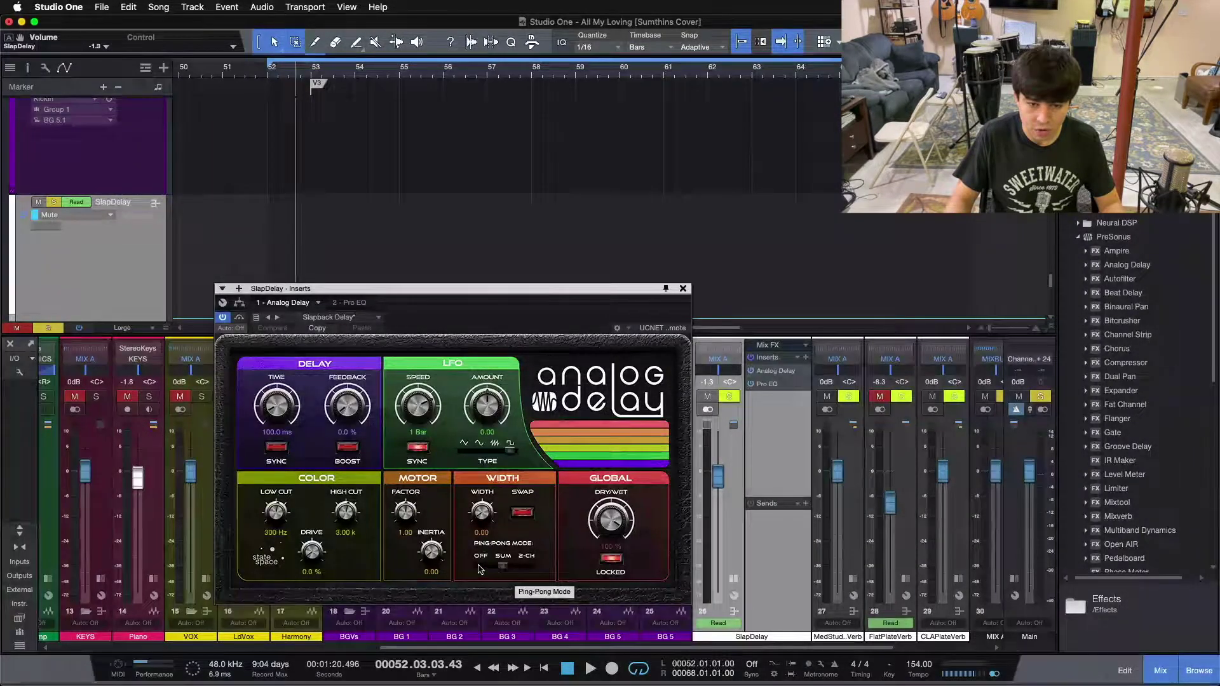
- Set the Analog Delay's ping-pong mode to Off and play back the result
{"action": "left_click_drag", "start_coordinate": [500, 572], "coordinate": [478, 570]}
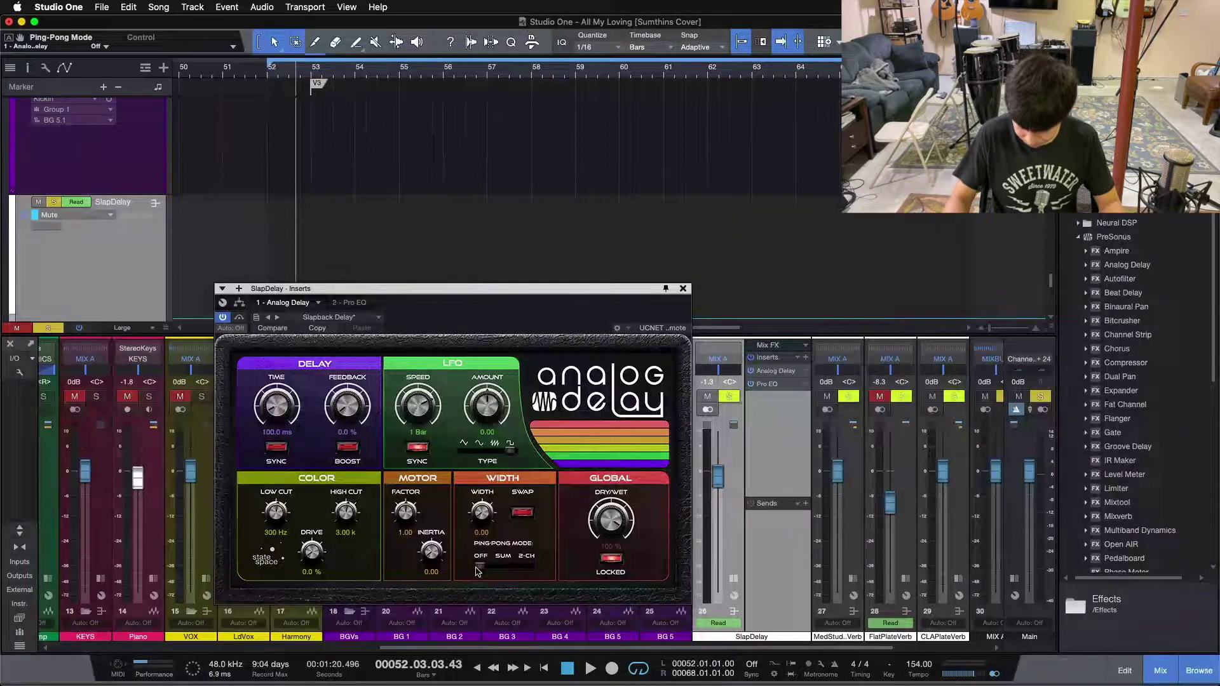
{"action": "key", "text": "space"}
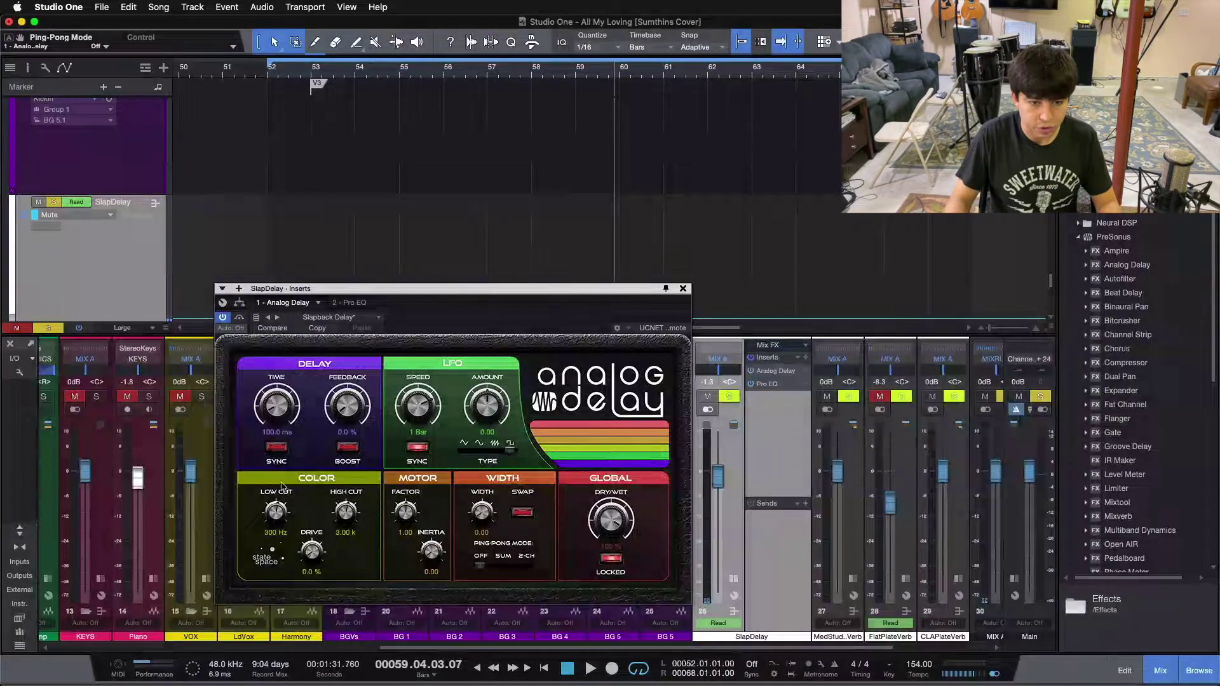
{"action": "left_click_drag", "start_coordinate": [498, 319], "coordinate": [483, 276]}
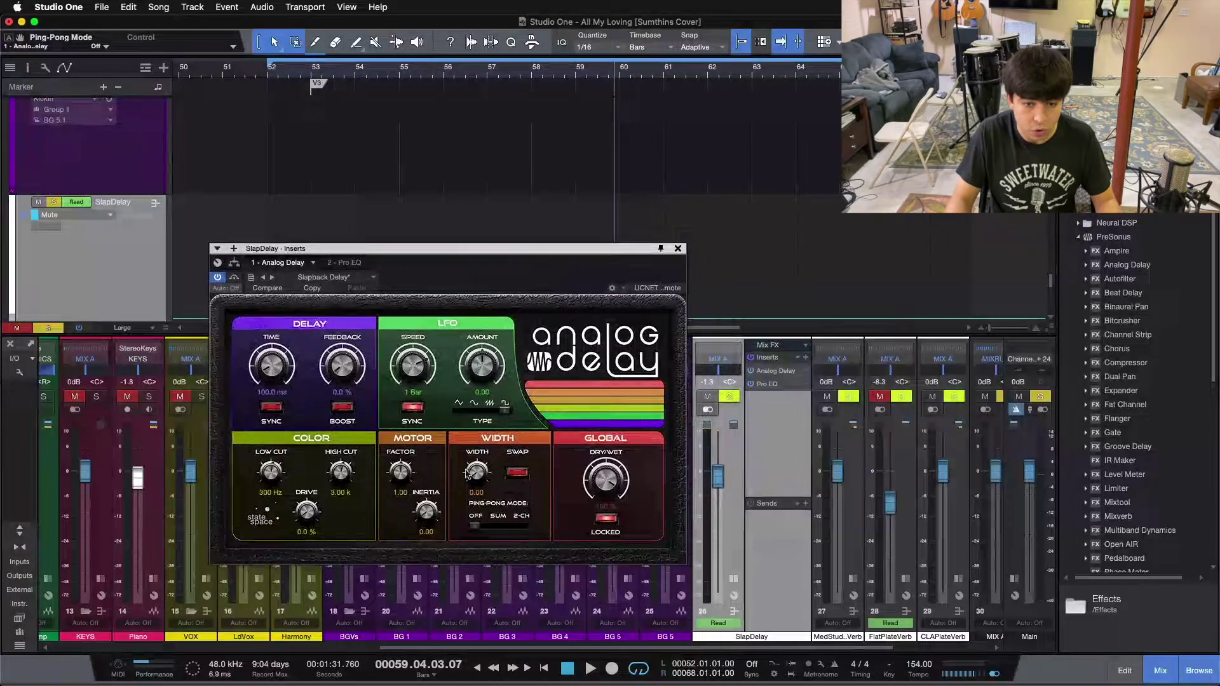
- Try a drive of about 18.5% in the Analog Delay and set its ping-pong mode to Sum
{"action": "left_click_drag", "start_coordinate": [475, 531], "coordinate": [497, 516]}
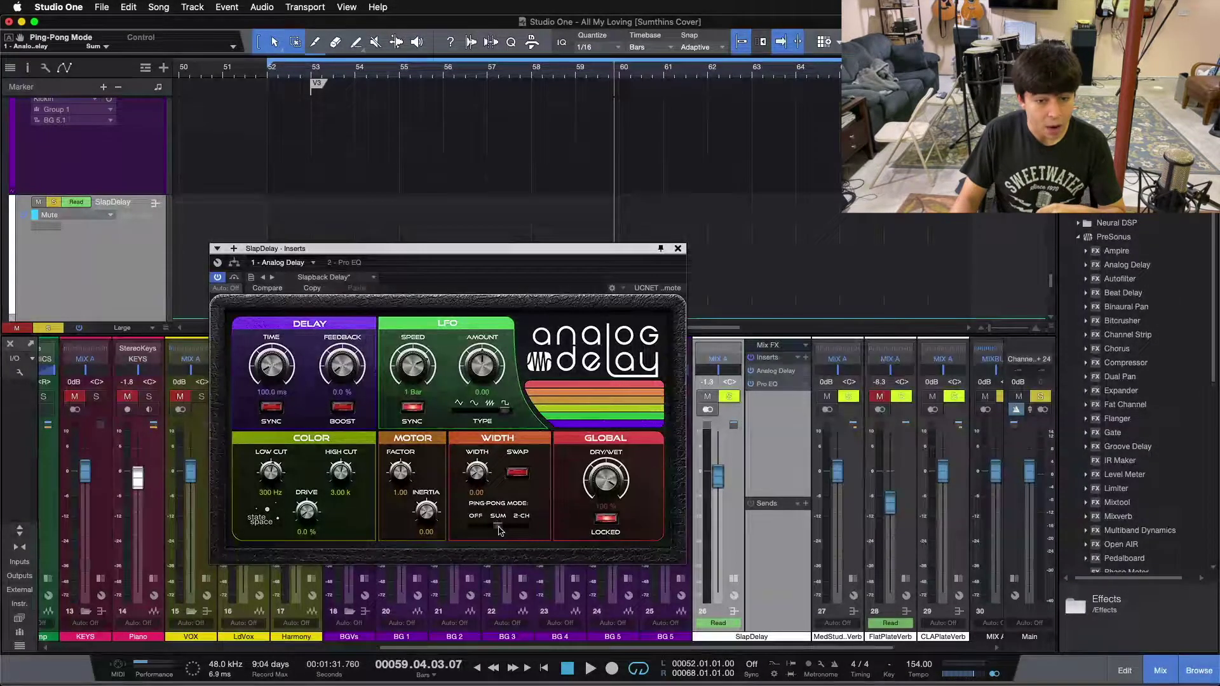
{"action": "left_click_drag", "start_coordinate": [307, 512], "coordinate": [307, 494]}
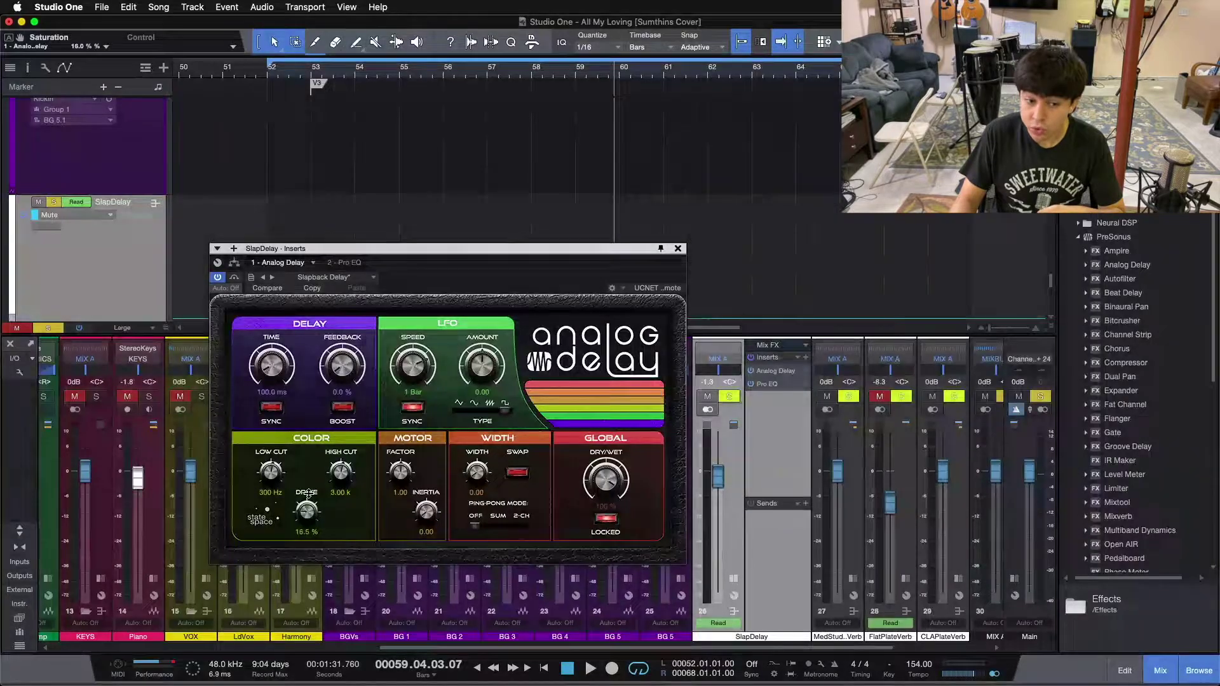
{"action": "mouse_move", "coordinate": [488, 532]}
{"action": "left_mouse_down"}
{"action": "mouse_move", "coordinate": [515, 529]}
{"action": "mouse_move", "coordinate": [475, 527]}
{"action": "mouse_move", "coordinate": [490, 528]}
{"action": "left_mouse_up"}
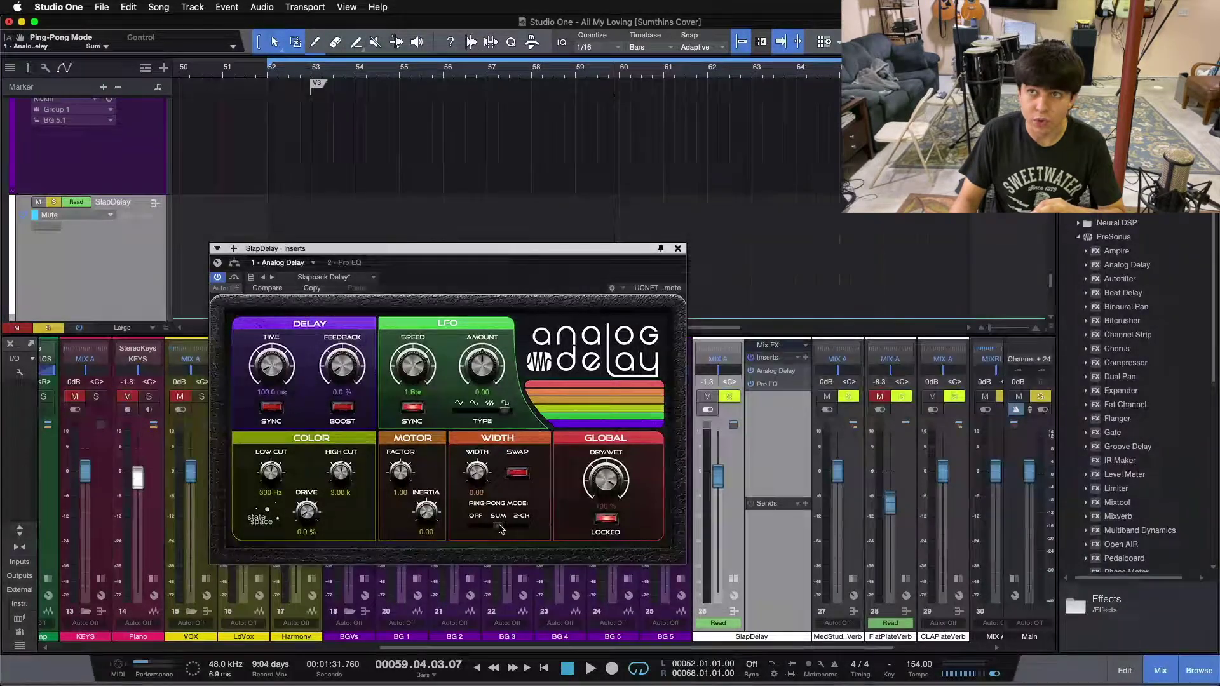
- Play the soloed slap delay from bar 52 with the ping-pong mode on Sum
{"action": "left_click_drag", "start_coordinate": [642, 278], "coordinate": [618, 271]}
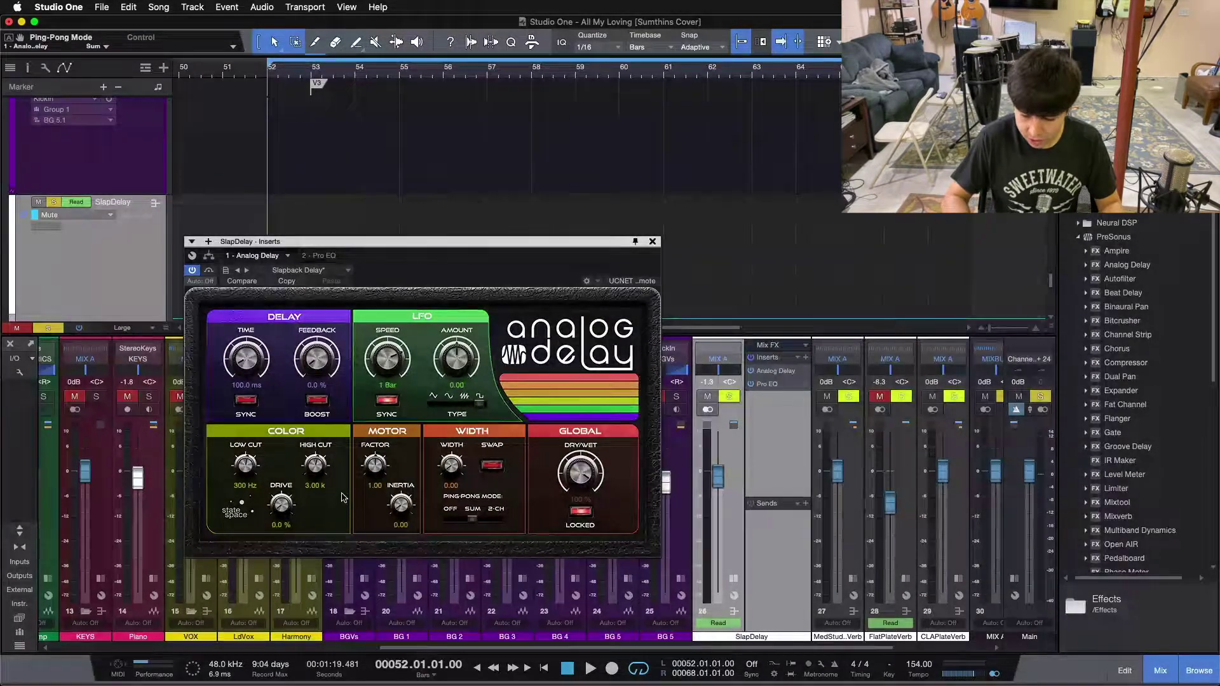
{"action": "key", "text": "space"}
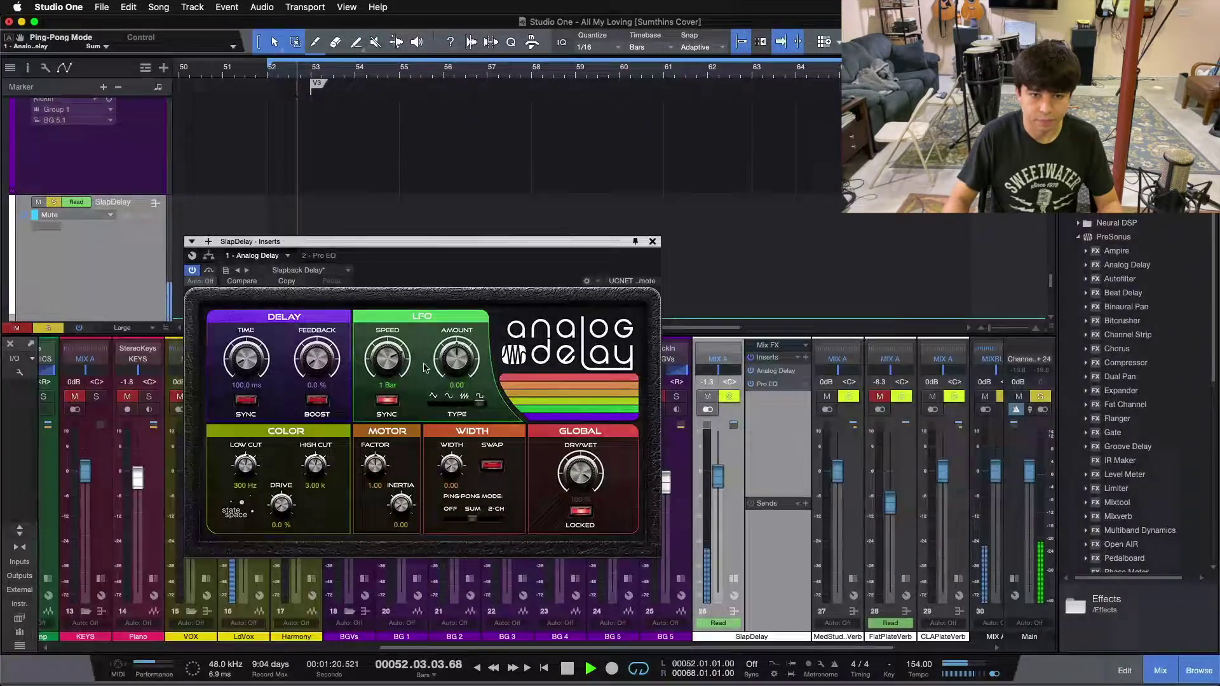
{"action": "left_click_drag", "start_coordinate": [443, 279], "coordinate": [504, 265]}
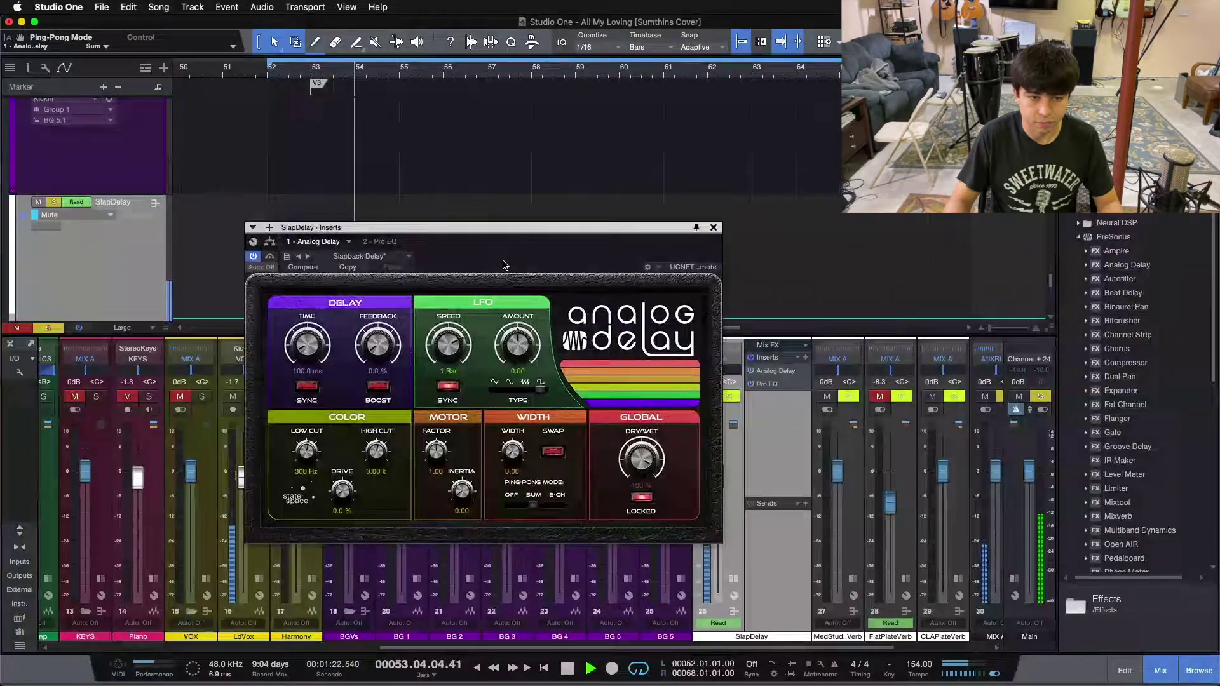
- Reopen the SlapDelay channel's Analog Delay, set its ping-pong mode to Off and raise the drive to 100%
{"action": "left_click", "coordinate": [259, 596]}
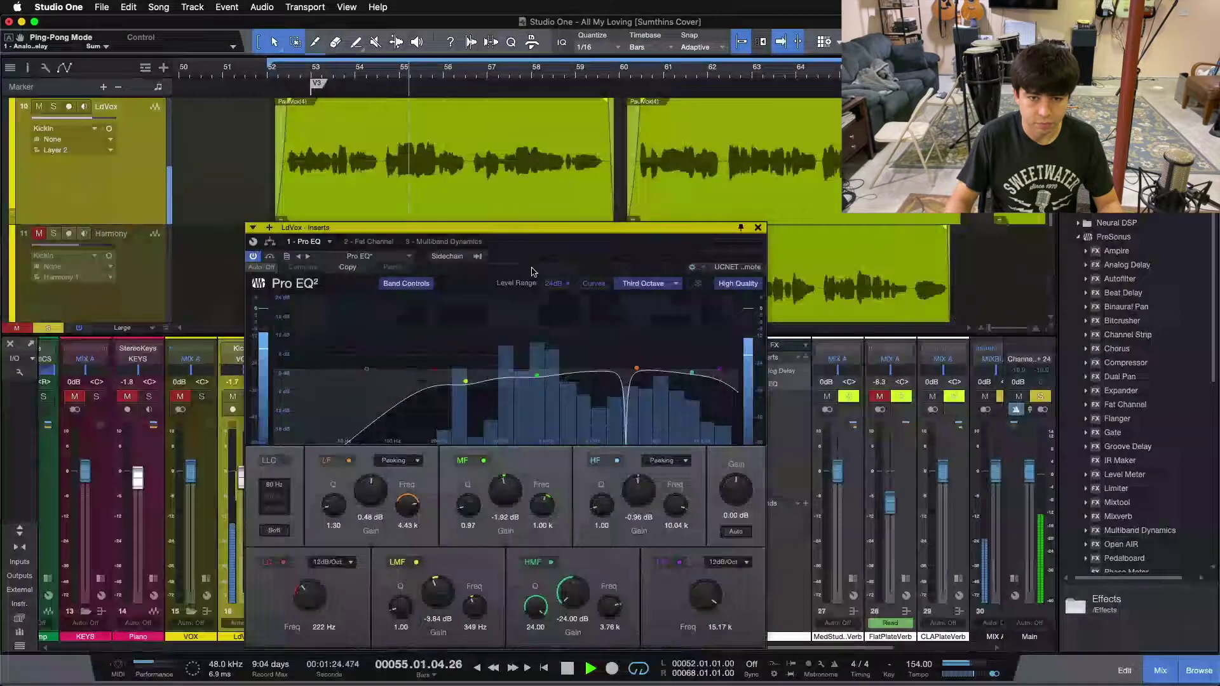
{"action": "left_click", "coordinate": [758, 227]}
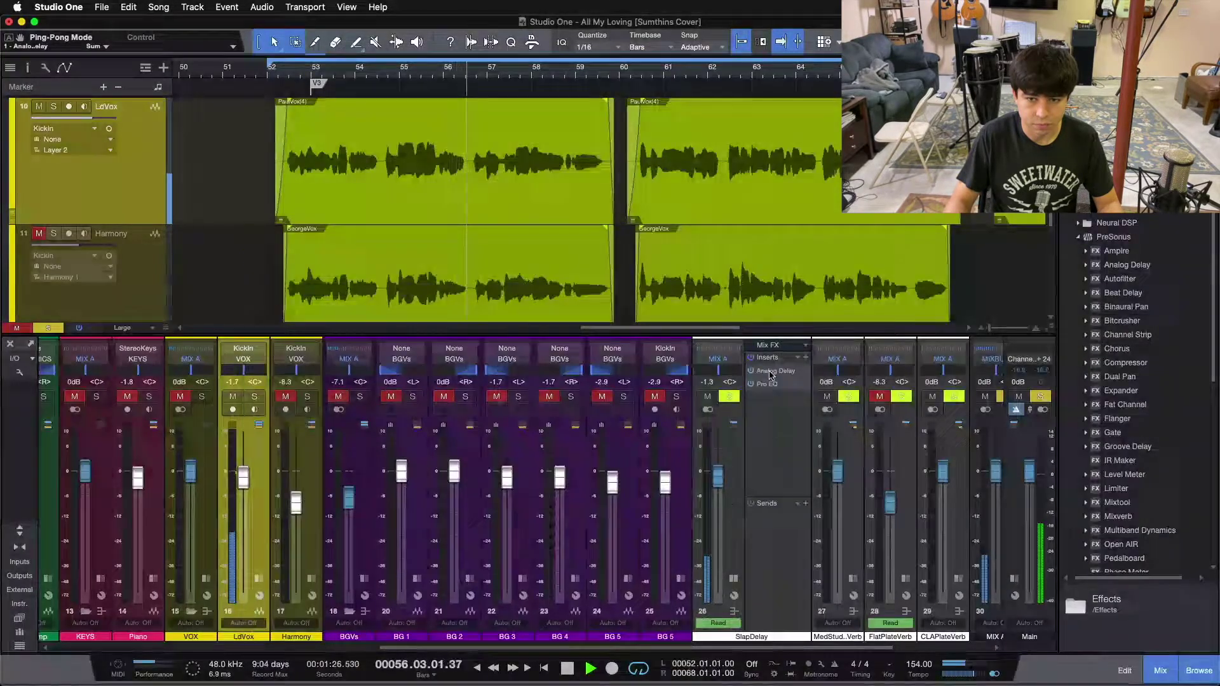
{"action": "double_click", "coordinate": [774, 373]}
{"action": "left_click", "coordinate": [499, 507]}
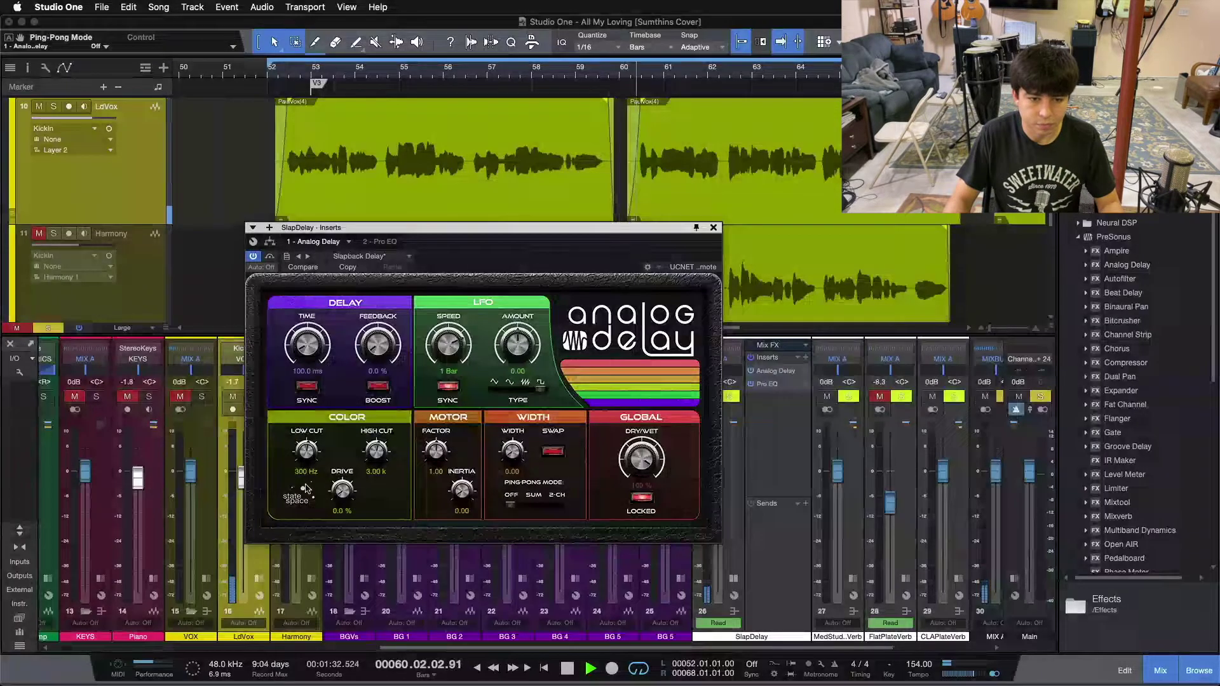
{"action": "left_click_drag", "start_coordinate": [343, 491], "coordinate": [352, 383]}
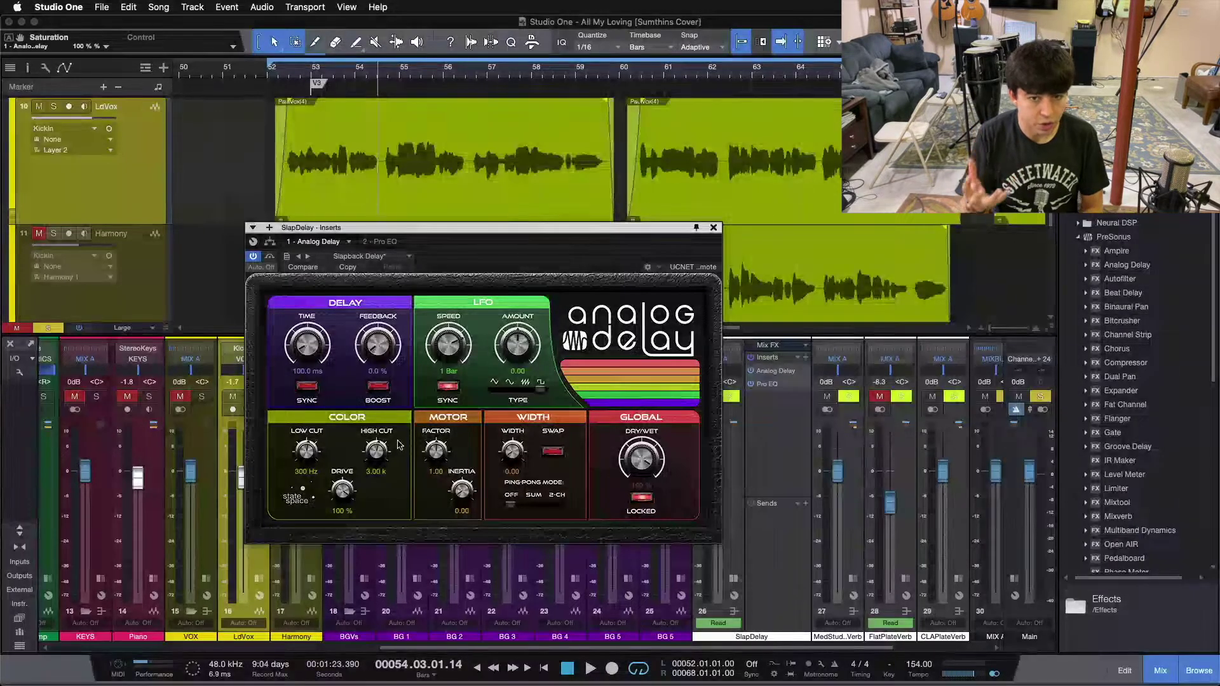
- Solo the lead vocal track and play it with the slap delay from bar 52, keeping the Analog Delay window in view
{"action": "left_click_drag", "start_coordinate": [552, 255], "coordinate": [626, 278]}
{"action": "key", "text": "s"}
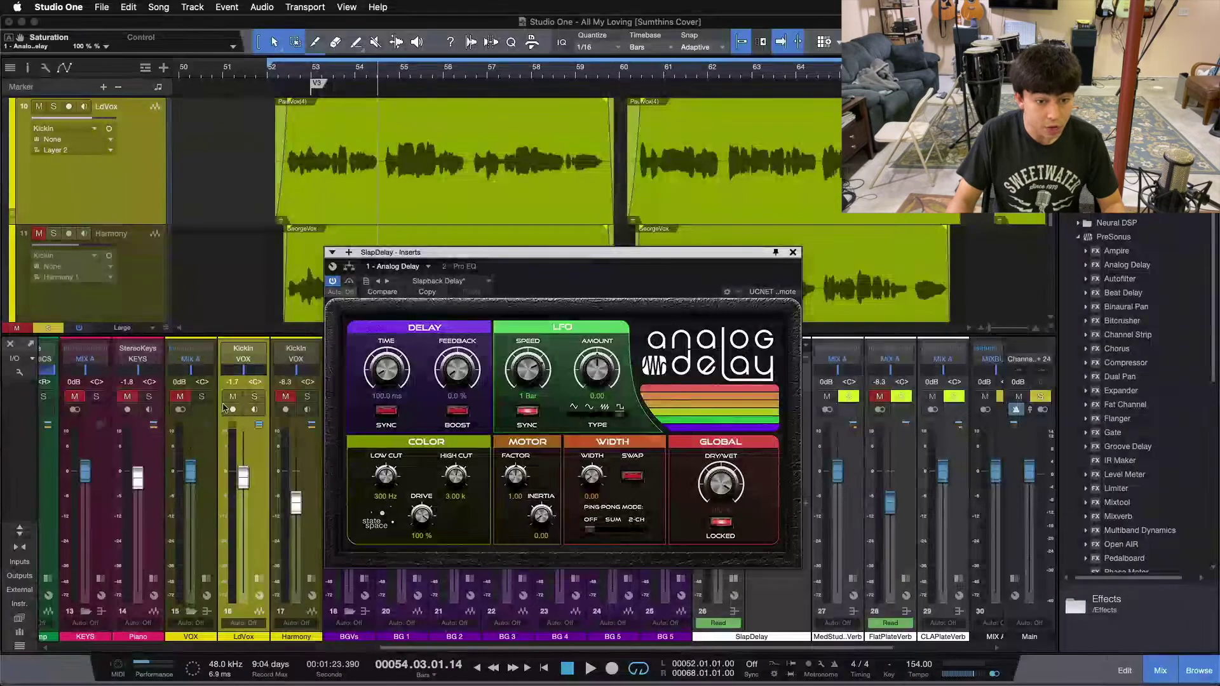
{"action": "left_click_drag", "start_coordinate": [692, 289], "coordinate": [570, 267]}
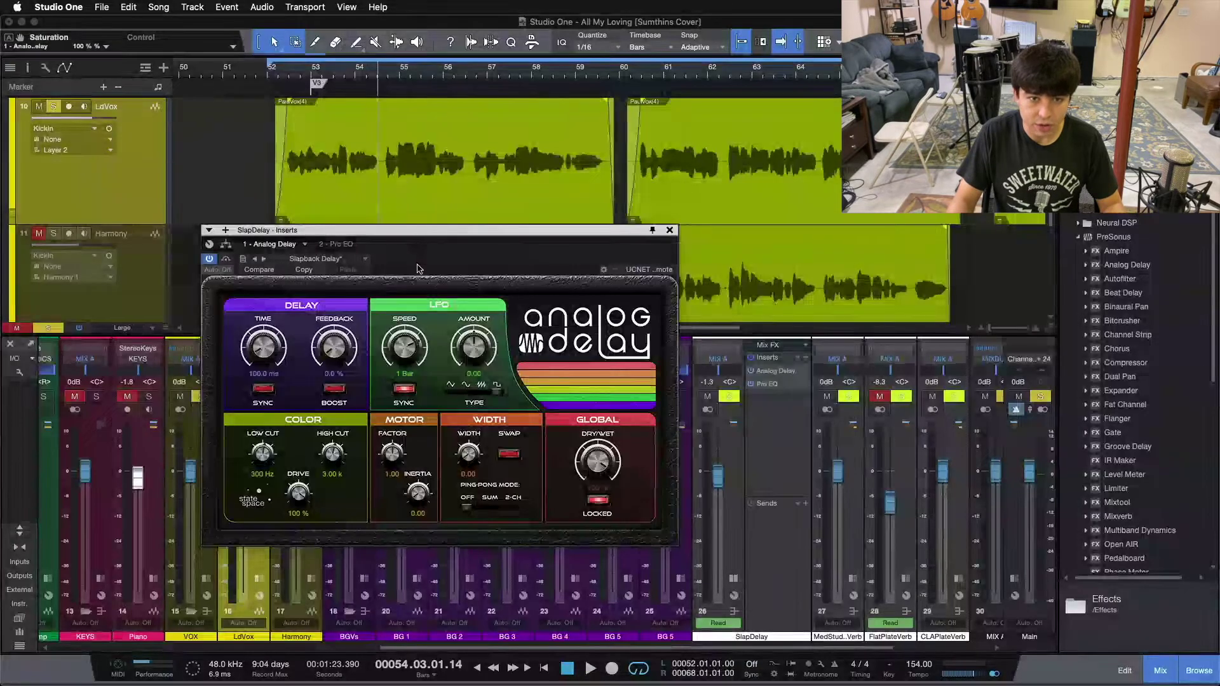
{"action": "left_click_drag", "start_coordinate": [432, 272], "coordinate": [467, 289]}
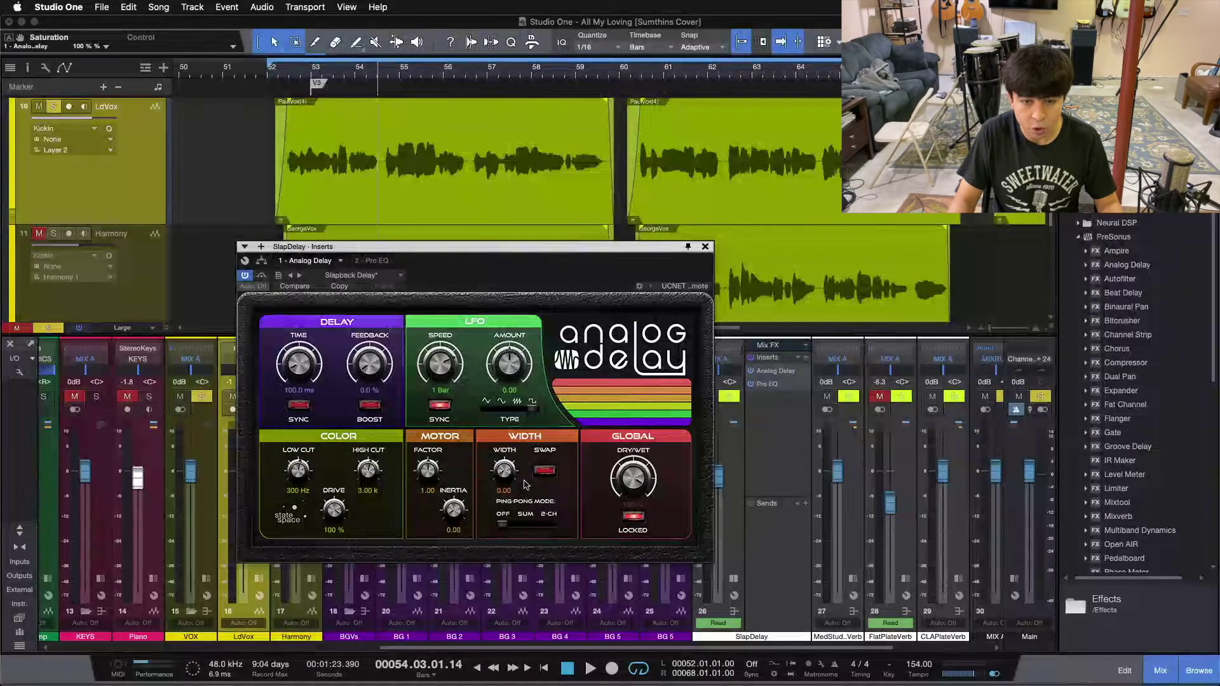
{"action": "left_click_drag", "start_coordinate": [581, 300], "coordinate": [566, 299]}
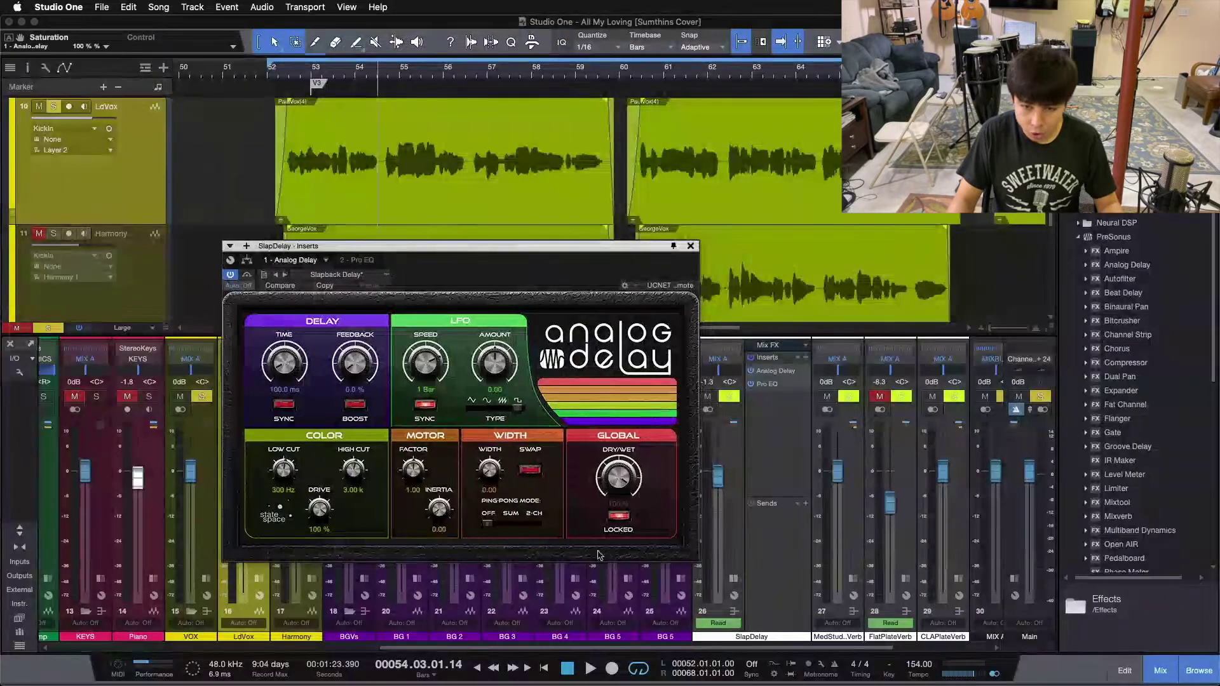
{"action": "key", "text": "KP_1"}
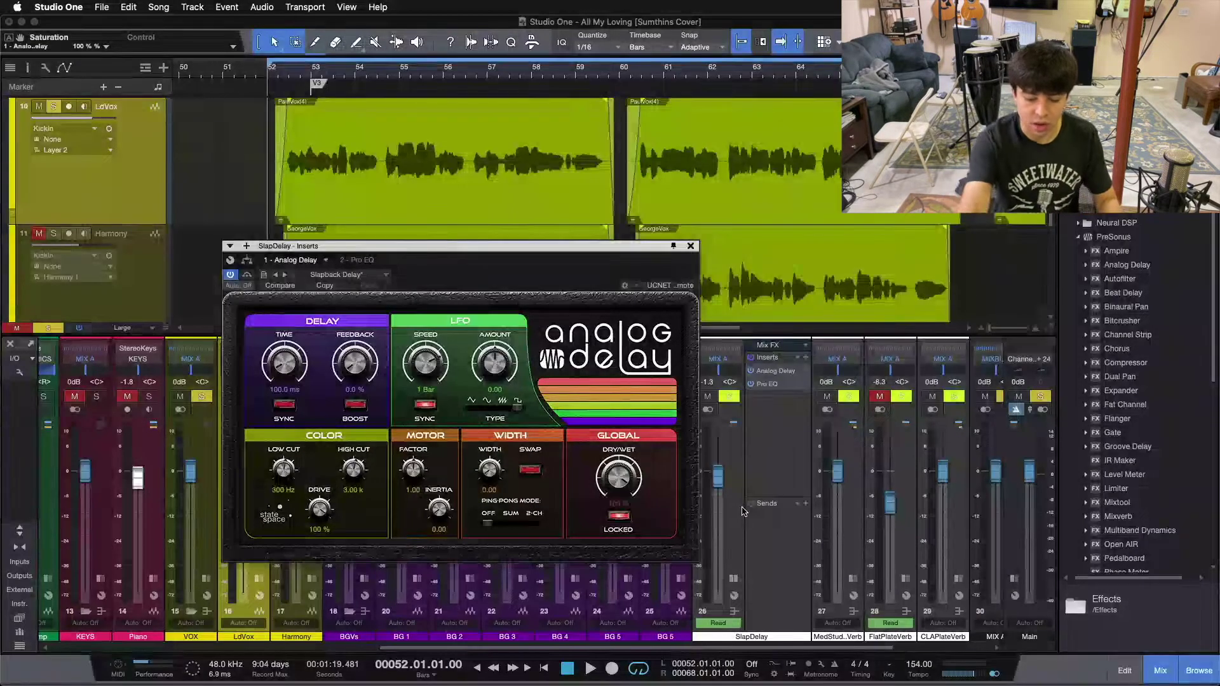
{"action": "key", "text": "space"}
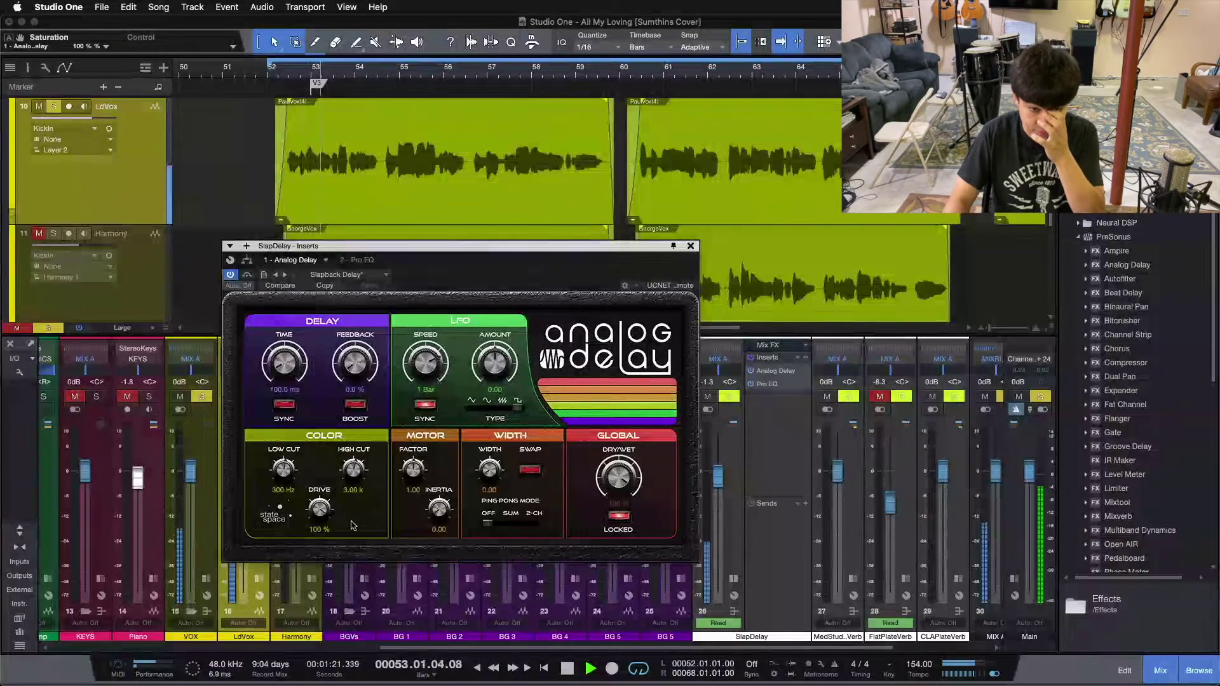
- Set the Analog Delay's drive to 0.0% and its ping-pong mode to Sum during playback, and stop the transport
{"action": "left_click_drag", "start_coordinate": [322, 516], "coordinate": [340, 667]}
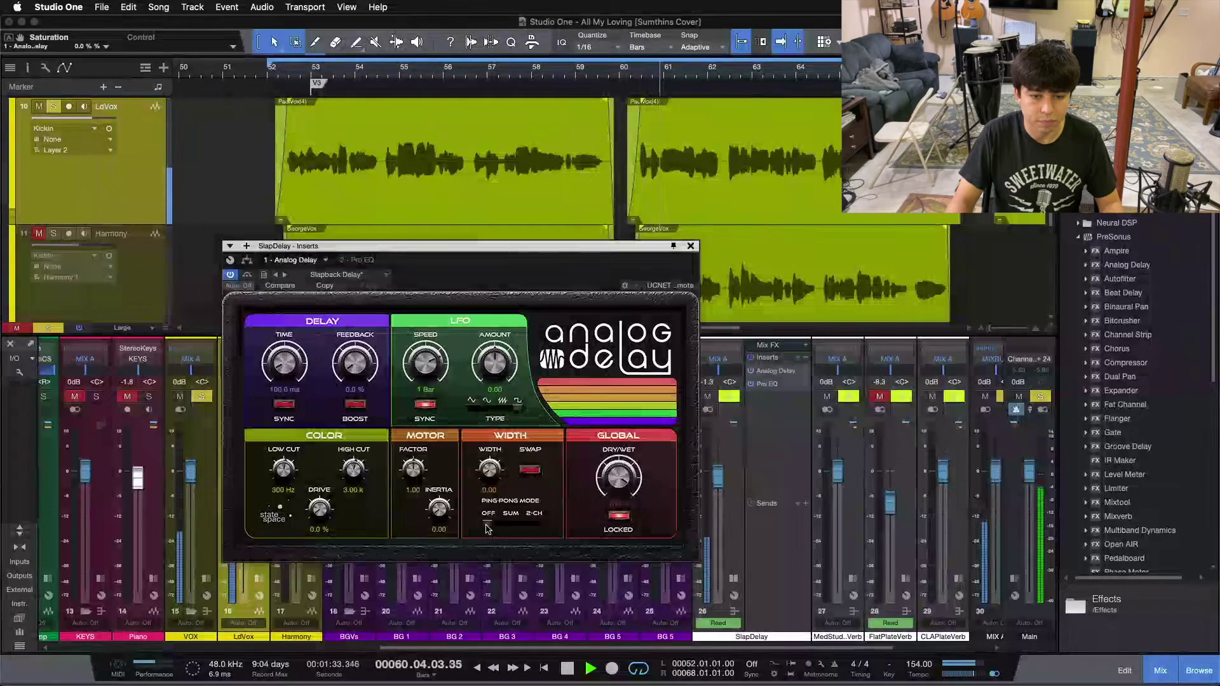
{"action": "left_click_drag", "start_coordinate": [487, 528], "coordinate": [514, 531]}
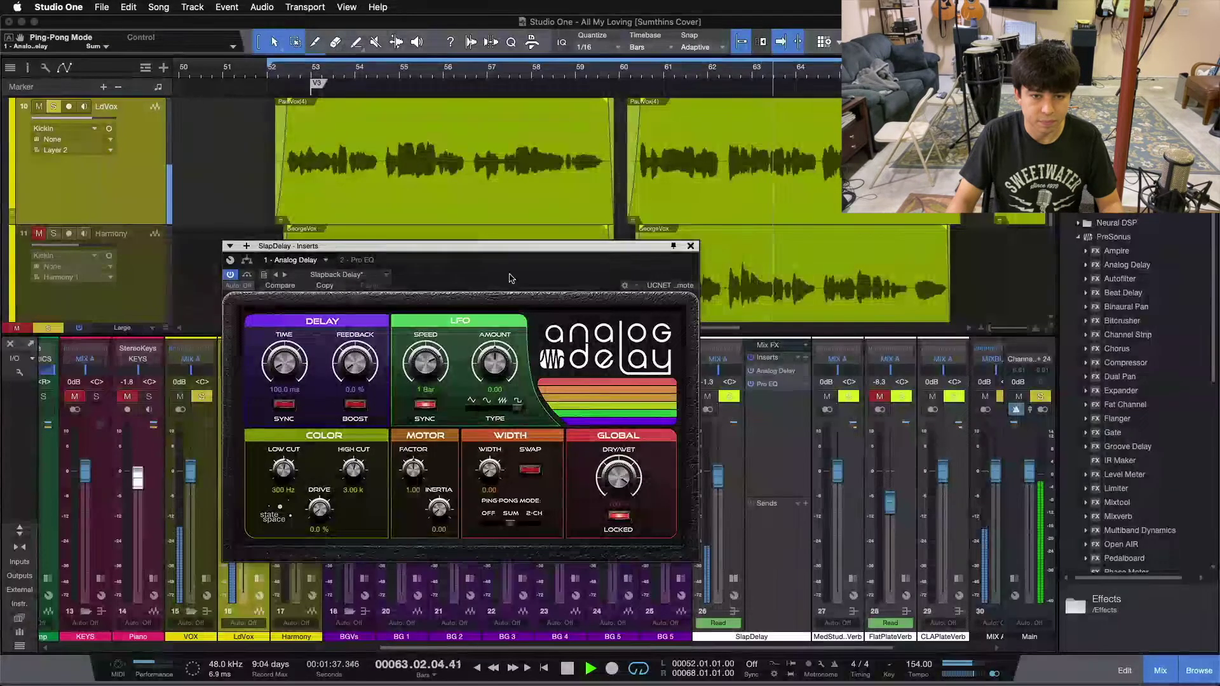
{"action": "left_click_drag", "start_coordinate": [509, 275], "coordinate": [506, 329]}
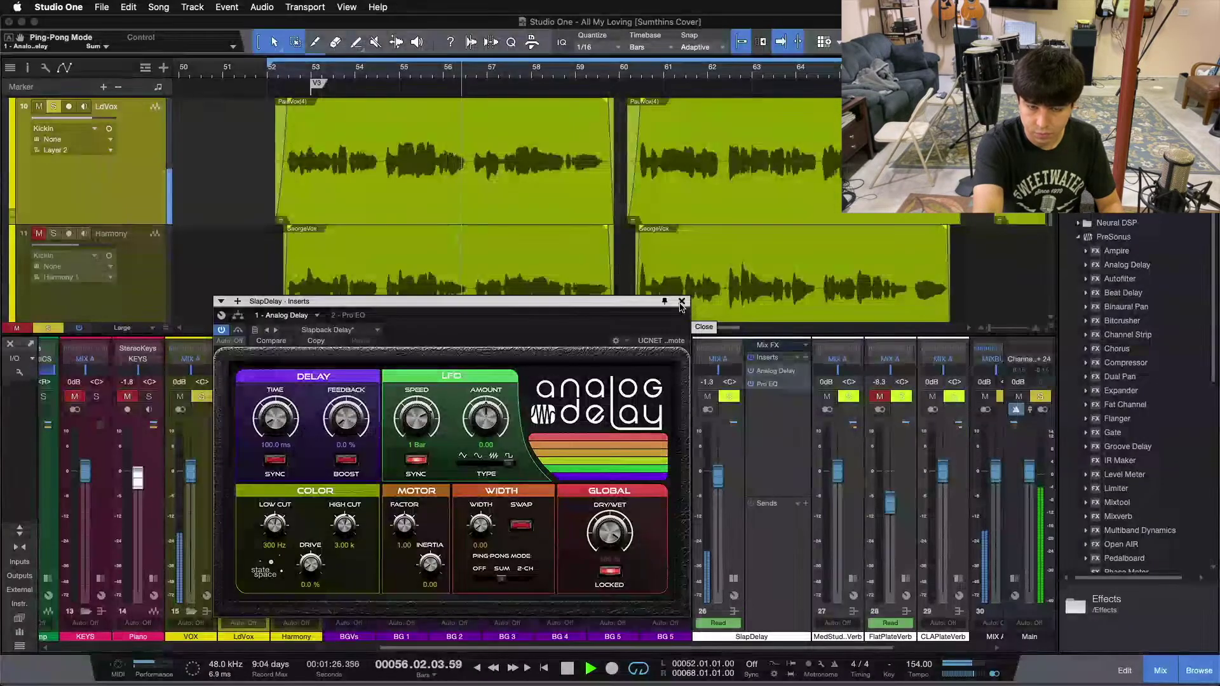
{"action": "key", "text": "space"}
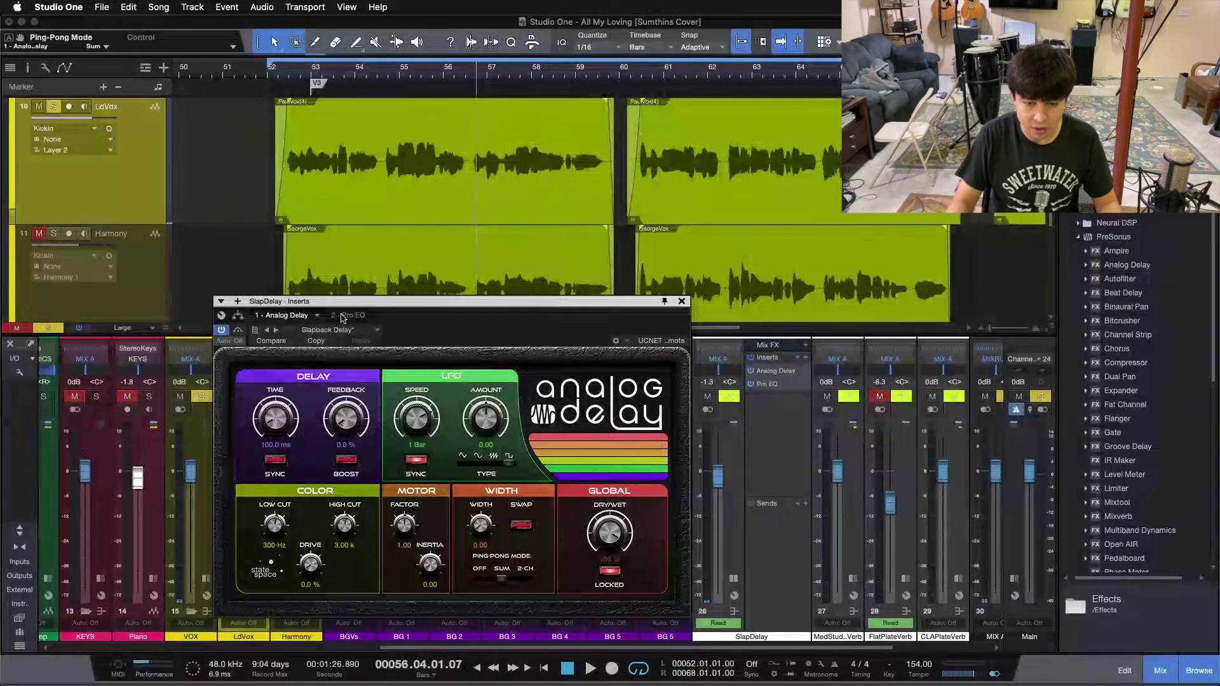
- Open the Pro EQ insert of the SlapDelay channel and place its window clear of that channel's mixer strip
{"action": "left_click_drag", "start_coordinate": [499, 329], "coordinate": [509, 312]}
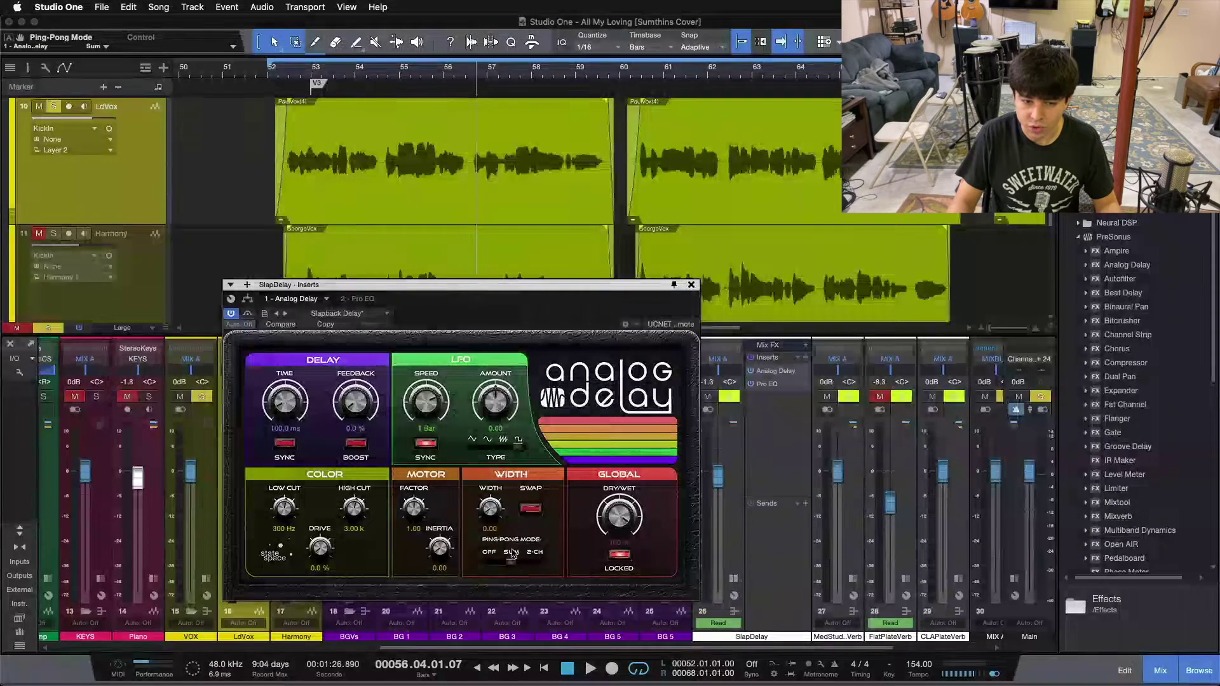
{"action": "left_click", "coordinate": [359, 299]}
{"action": "left_click_drag", "start_coordinate": [564, 268], "coordinate": [490, 219]}
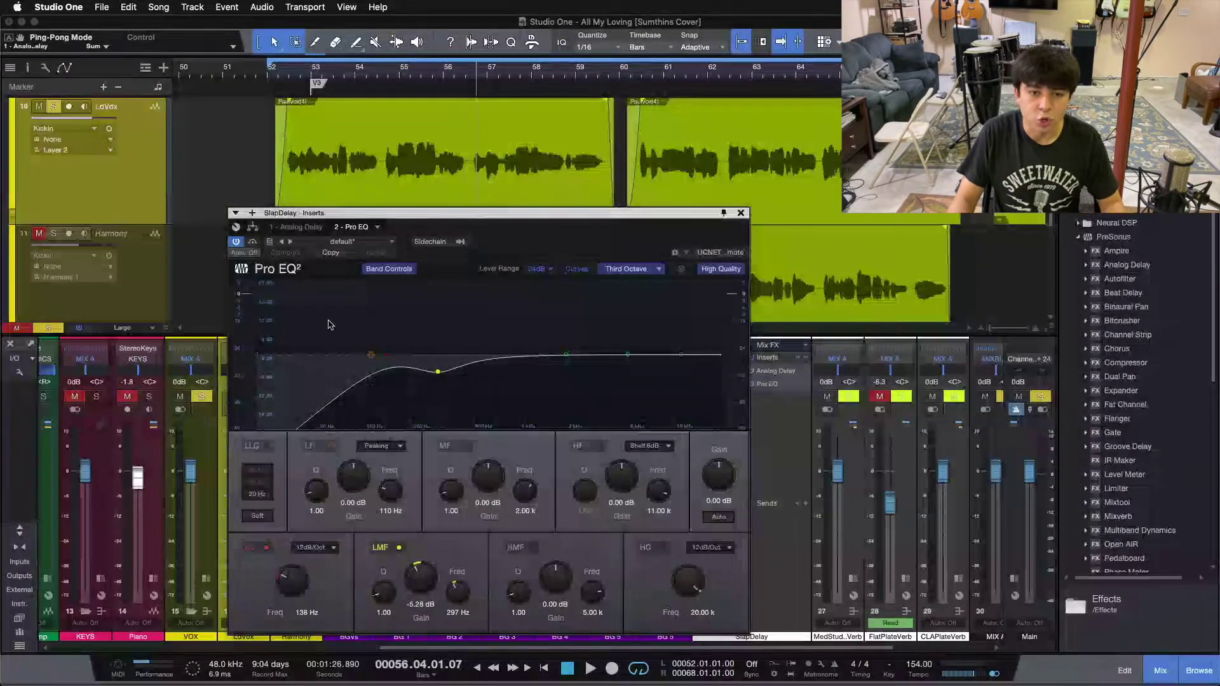
{"action": "left_click_drag", "start_coordinate": [562, 213], "coordinate": [411, 176]}
{"action": "left_click", "coordinate": [729, 396]}
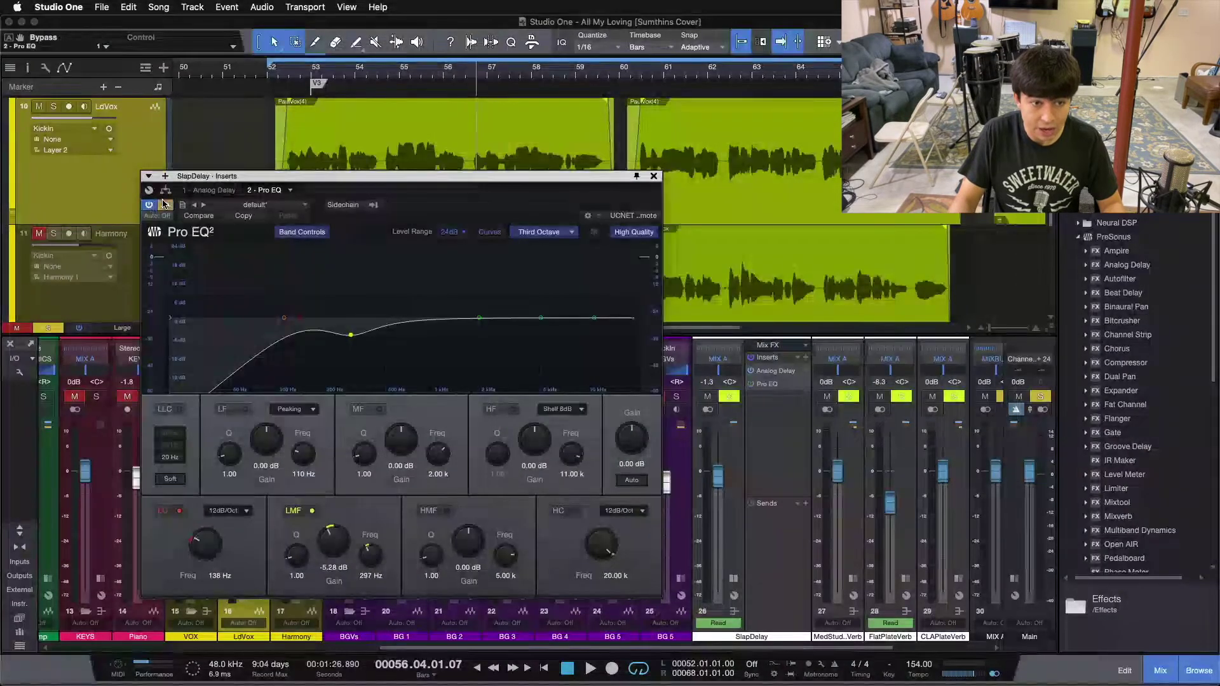
- Play the soloed vocal from bar 52 and compare the slap delay with the Pro EQ bypassed and active
{"action": "key", "text": "space"}
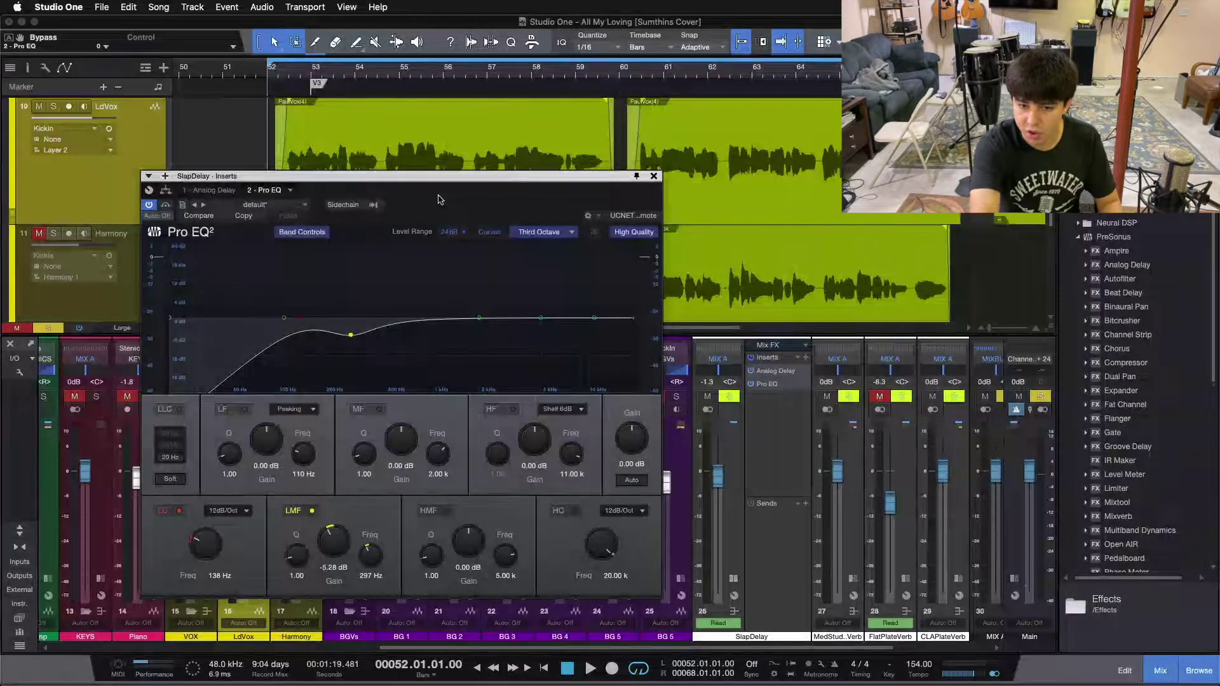
{"action": "key", "text": "space"}
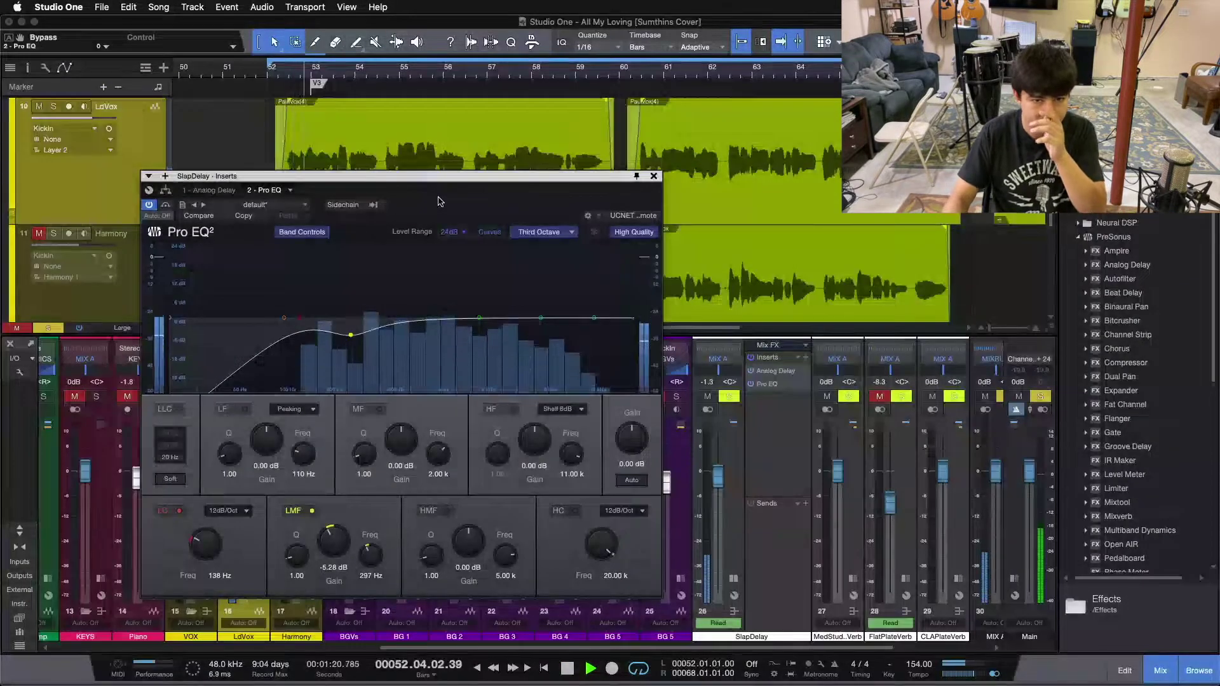
{"action": "left_click", "coordinate": [165, 205]}
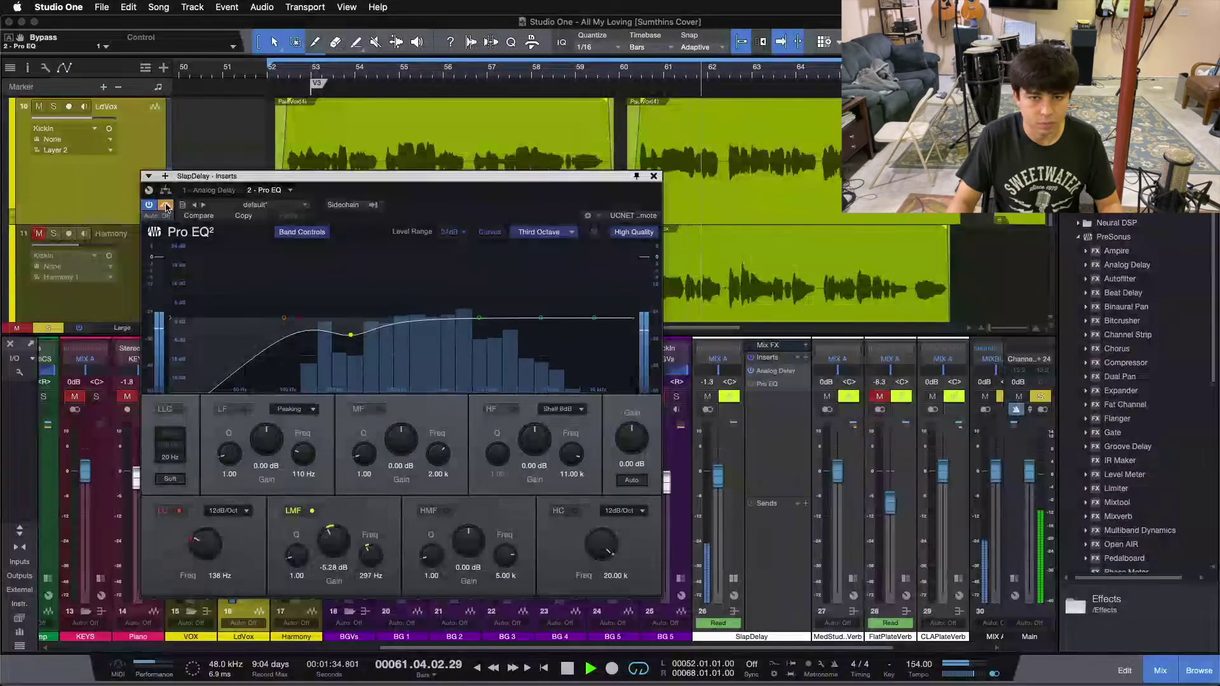
{"action": "left_click", "coordinate": [165, 206]}
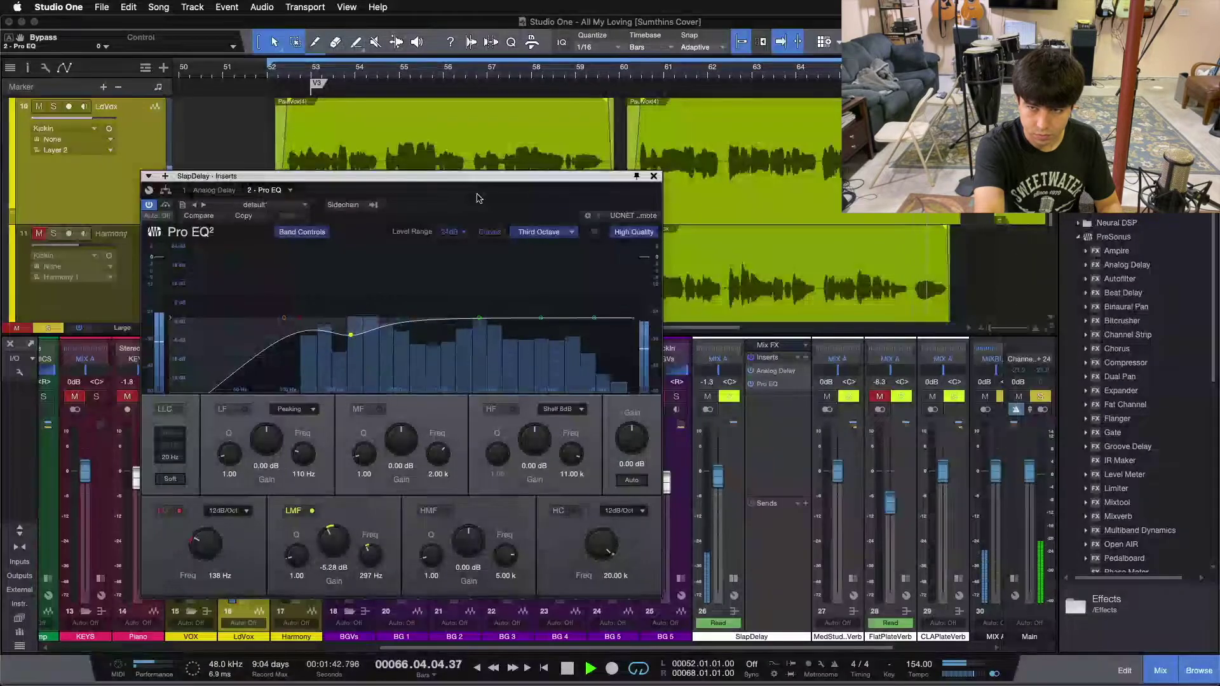
{"action": "key", "text": "space"}
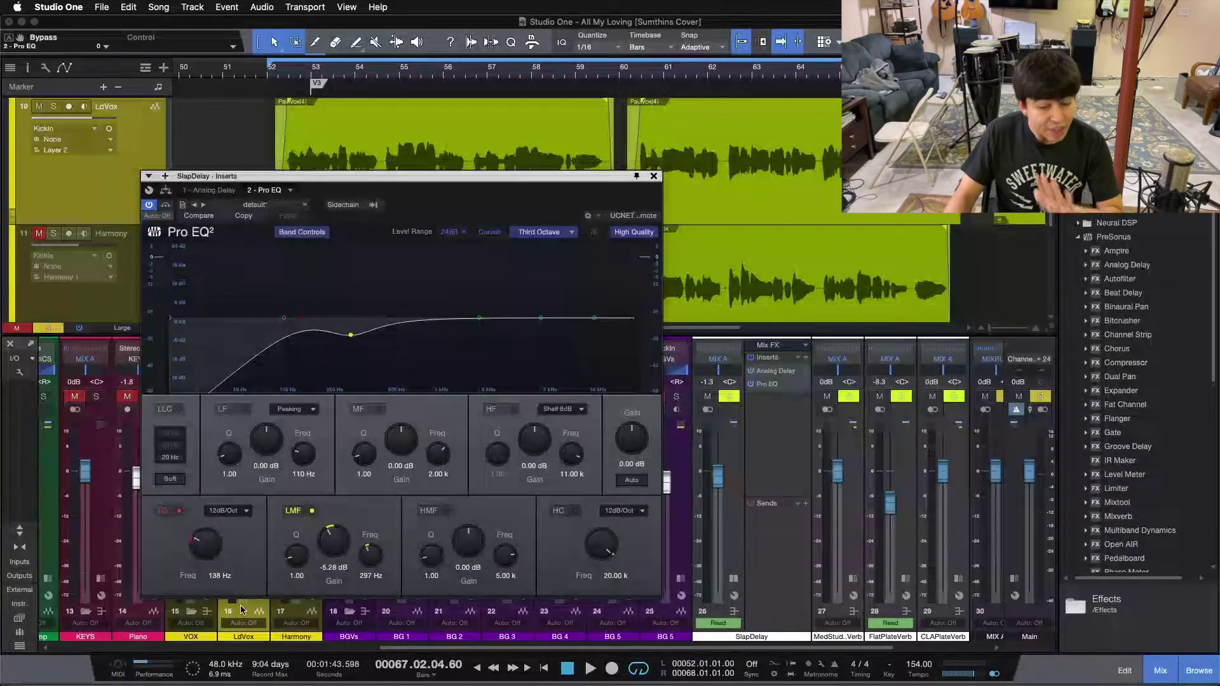
- Close the Pro EQ window and pull the SlapDelay channel's volume all the way down, keeping the lead vocal soloed
{"action": "left_click", "coordinate": [654, 176]}
{"action": "left_click", "coordinate": [767, 384]}
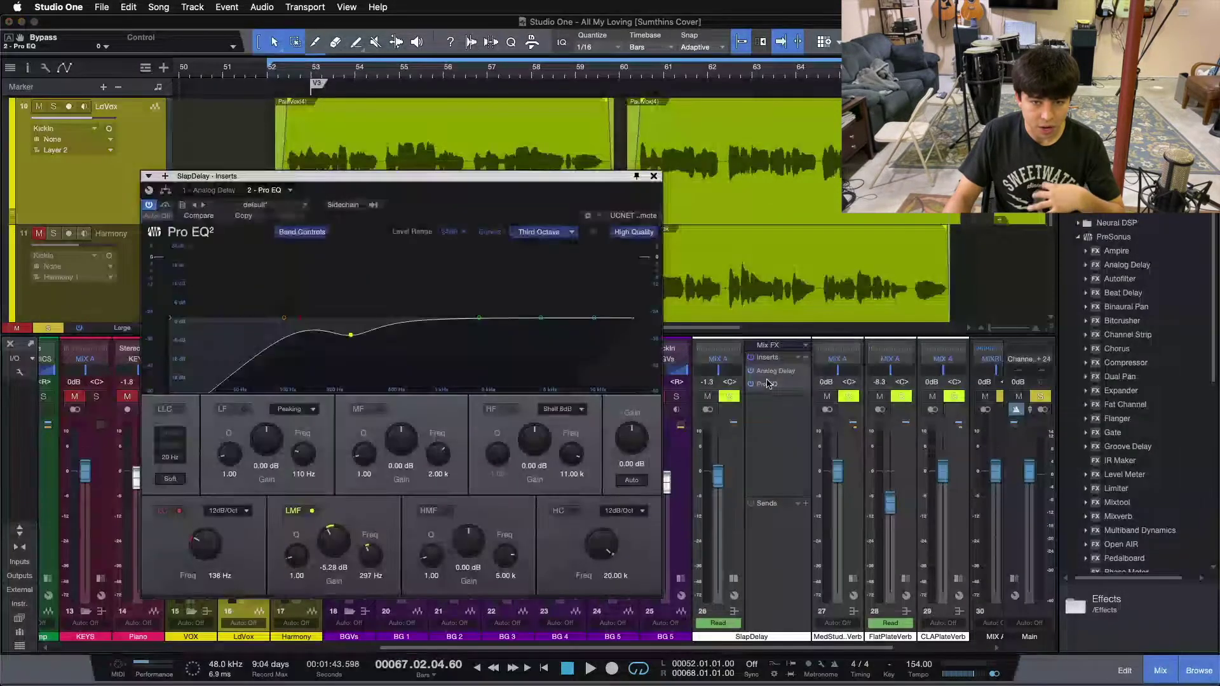
{"action": "left_click_drag", "start_coordinate": [488, 198], "coordinate": [502, 205]}
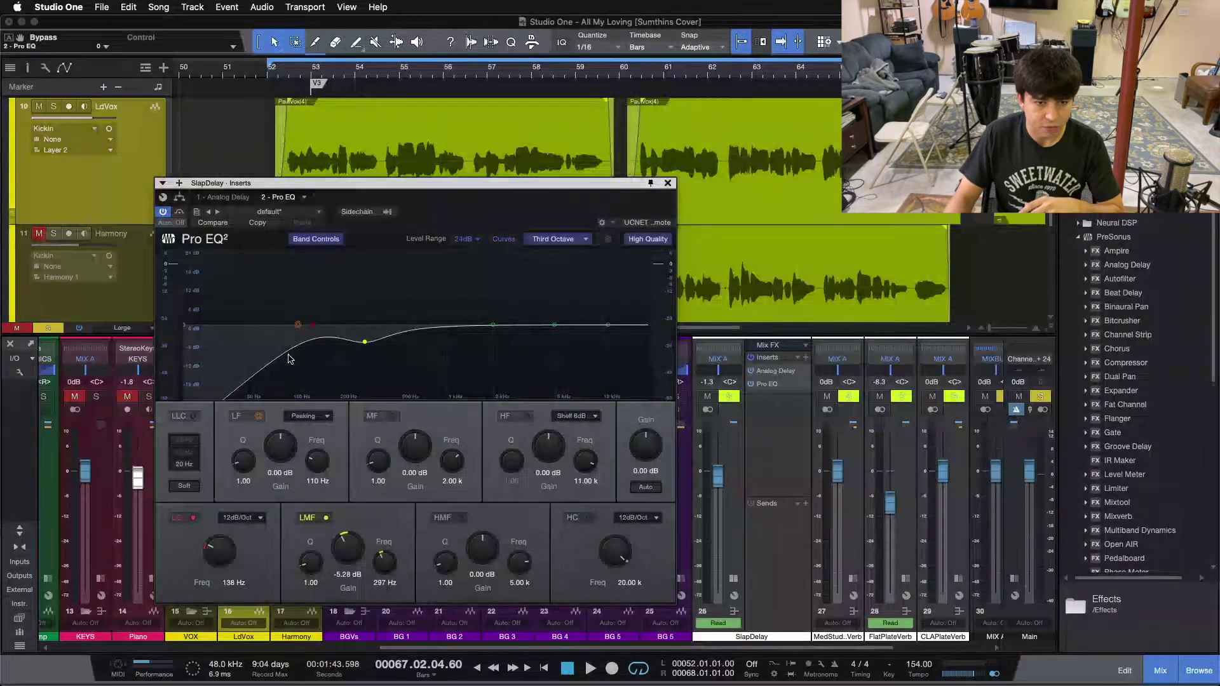
{"action": "left_click", "coordinate": [667, 183]}
{"action": "left_click_drag", "start_coordinate": [718, 478], "coordinate": [723, 653]}
{"action": "key", "text": "shift+s"}
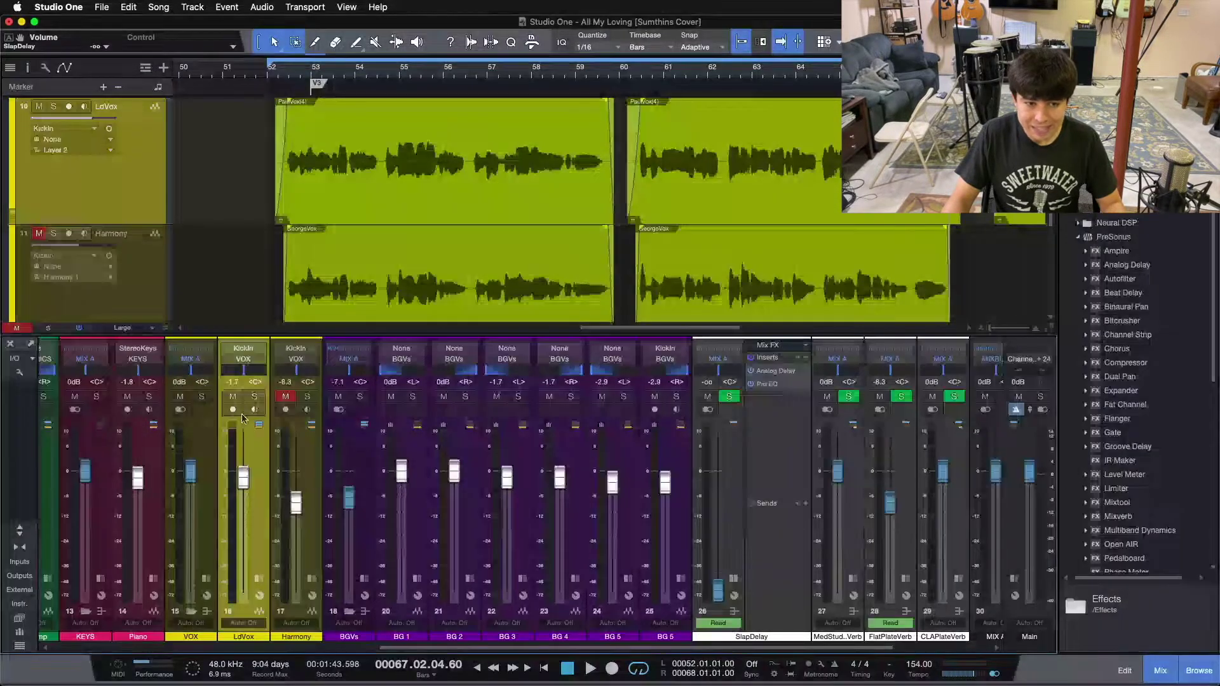
{"action": "key", "text": "shift+s"}
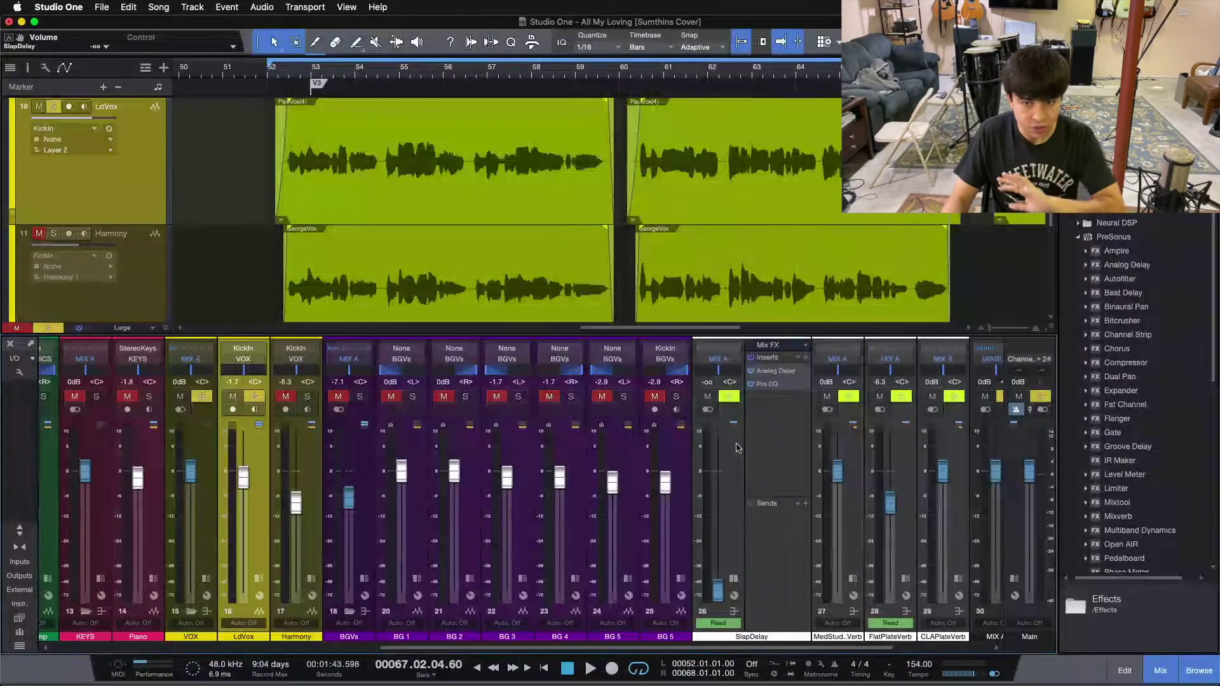
- Play the vocal from bar 52 while raising the SlapDelay channel's volume to -7.5 dB, and stop playback
{"action": "key", "text": "KP_1"}
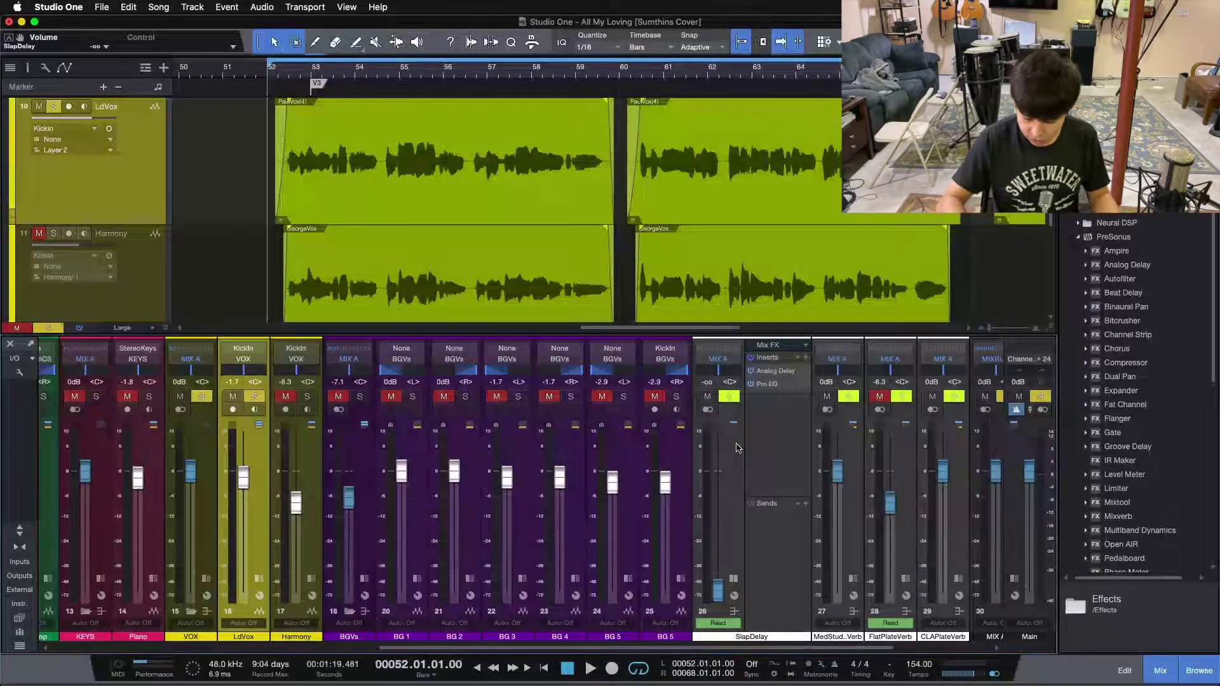
{"action": "key", "text": "space"}
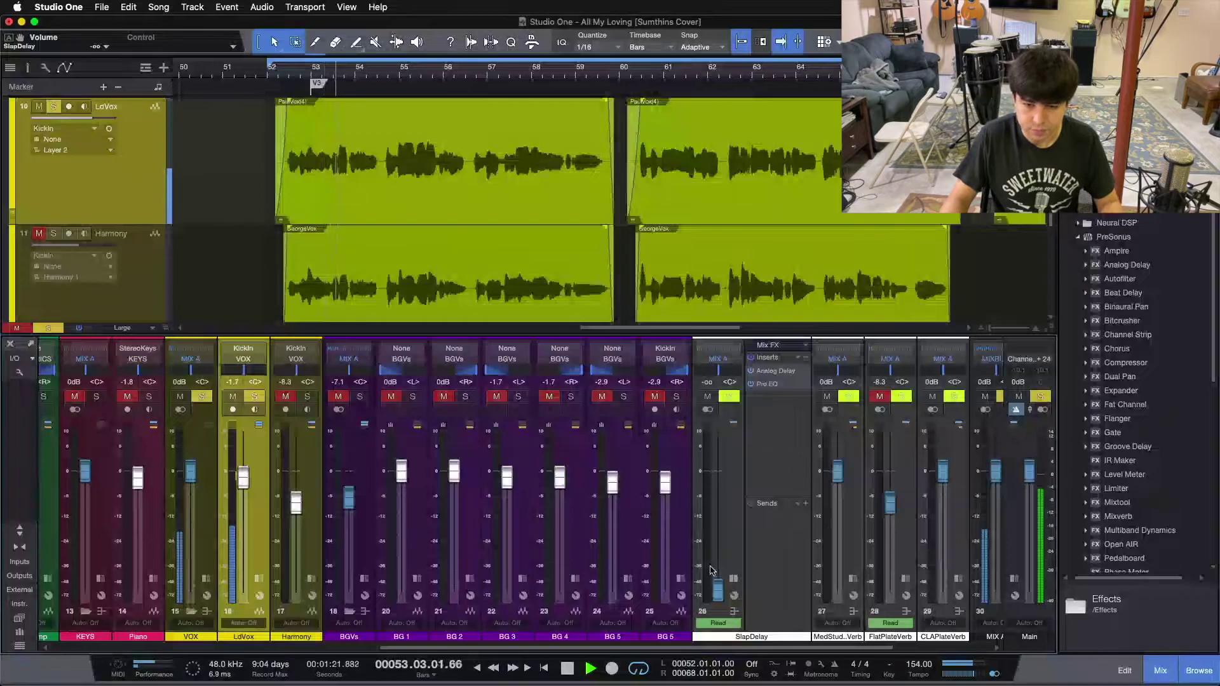
{"action": "left_click_drag", "start_coordinate": [718, 589], "coordinate": [720, 502]}
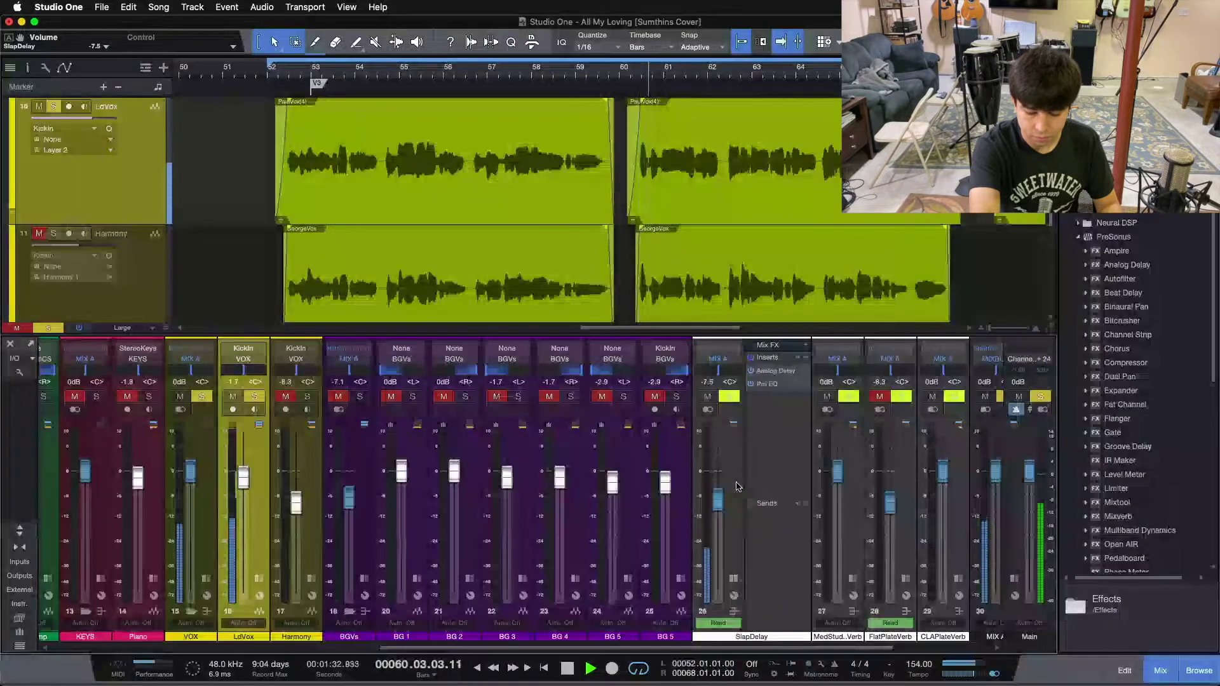
{"action": "key", "text": "space"}
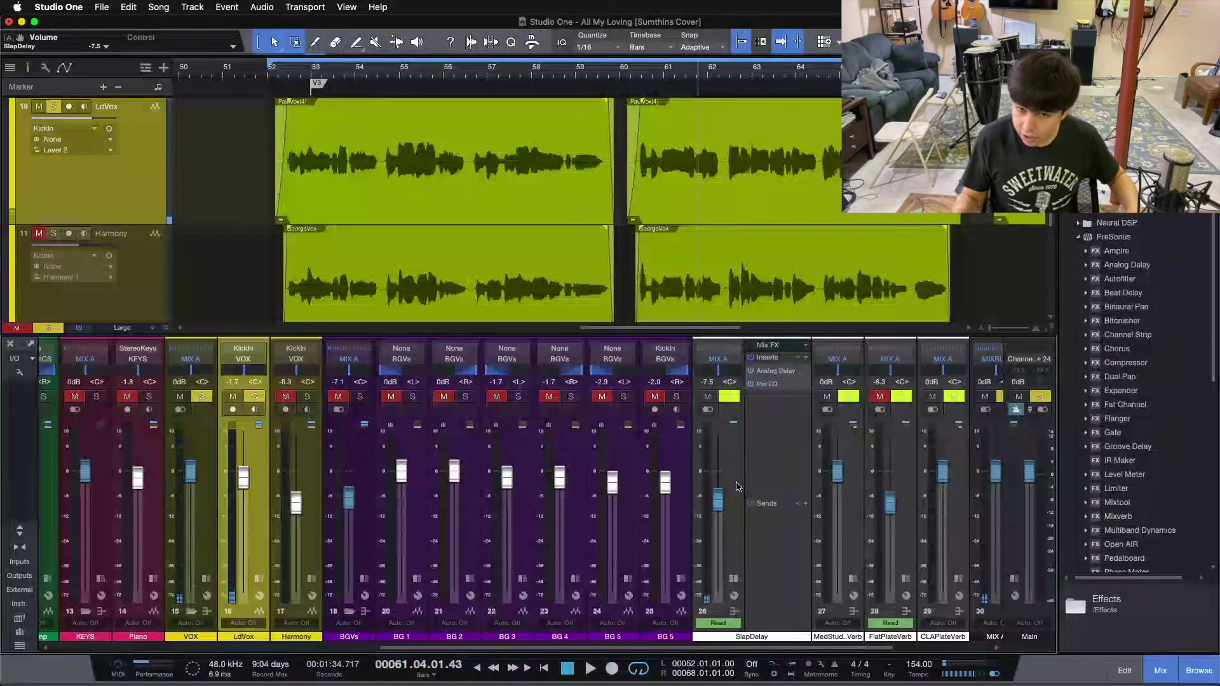
- Turn off the lead vocal's solo to bring the rest of the mix back in
{"action": "left_click", "coordinate": [736, 487]}
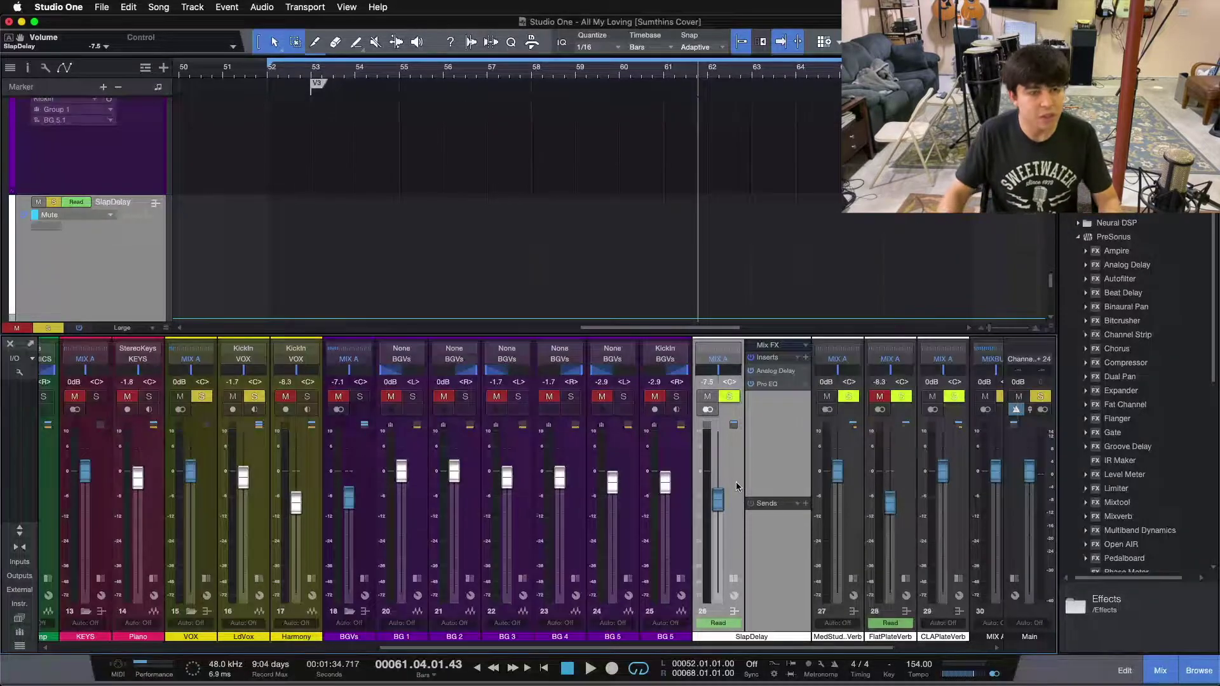
{"action": "scroll", "coordinate": [394, 249], "scroll_direction": "up", "scroll_amount": 10}
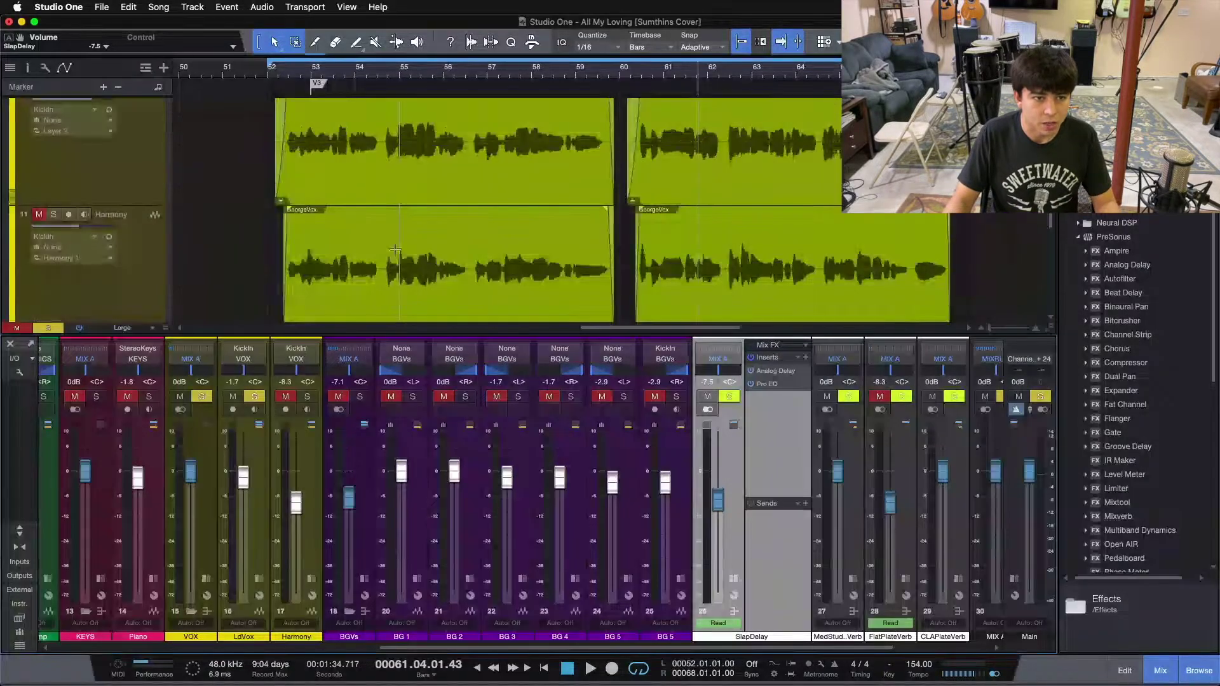
{"action": "key", "text": "s"}
{"action": "scroll", "coordinate": [412, 251], "scroll_direction": "down", "scroll_amount": 3}
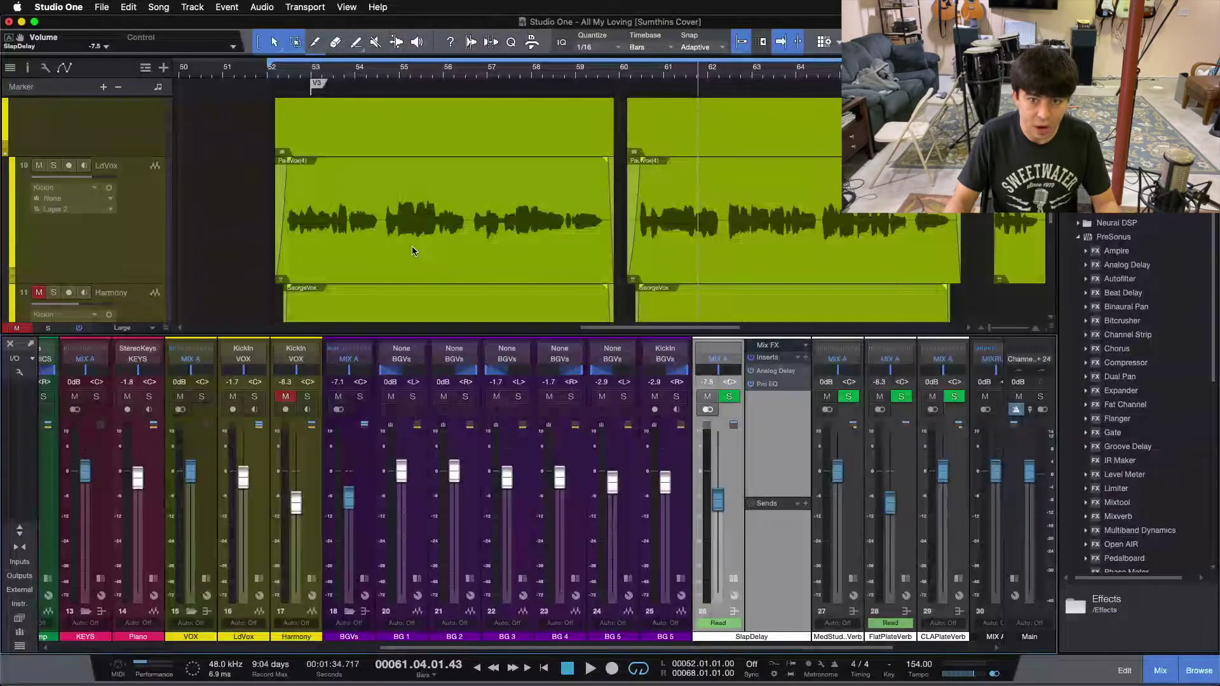
- Collapse the SlapDelay channel's inserts and sends, select the LdVox channel and play the full mix from bar 52
{"action": "left_click", "coordinate": [546, 664]}
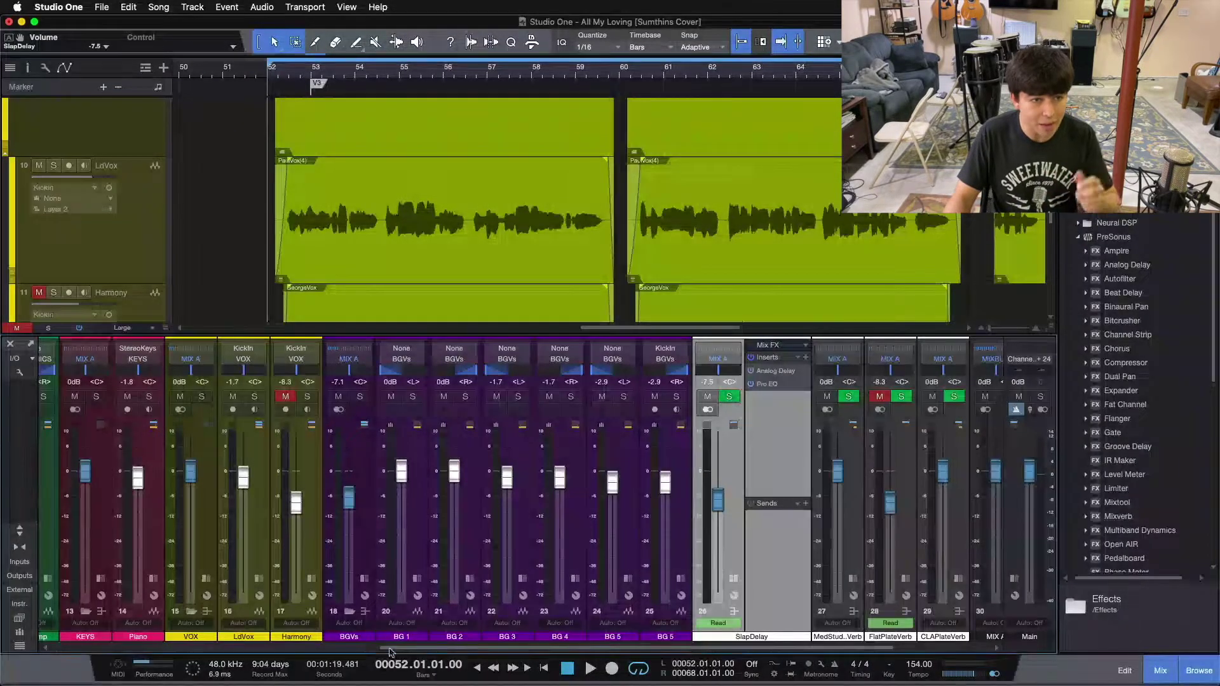
{"action": "left_click", "coordinate": [314, 482]}
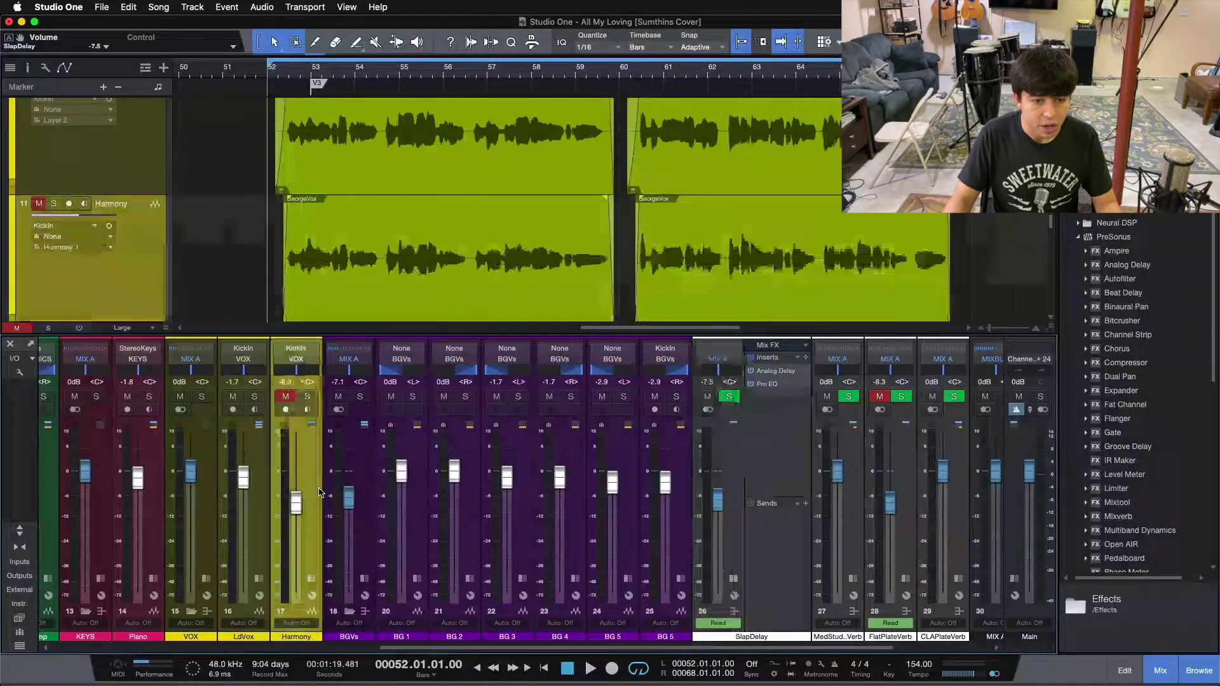
{"action": "left_click", "coordinate": [736, 584]}
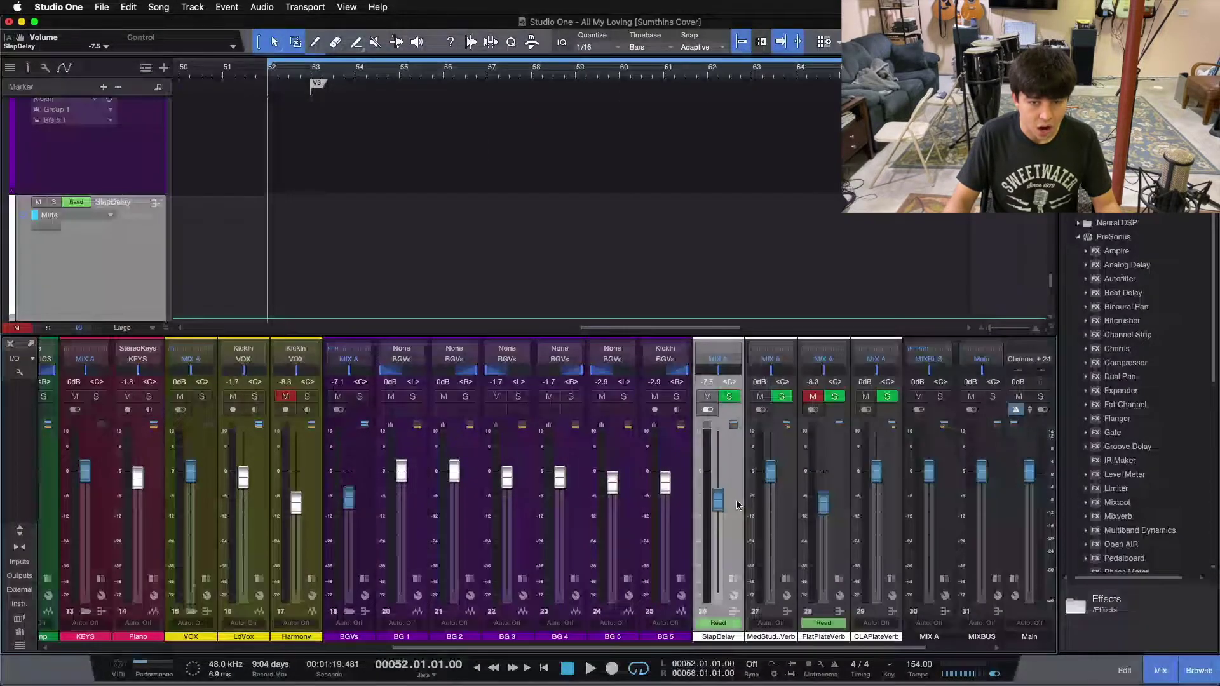
{"action": "left_click", "coordinate": [256, 522]}
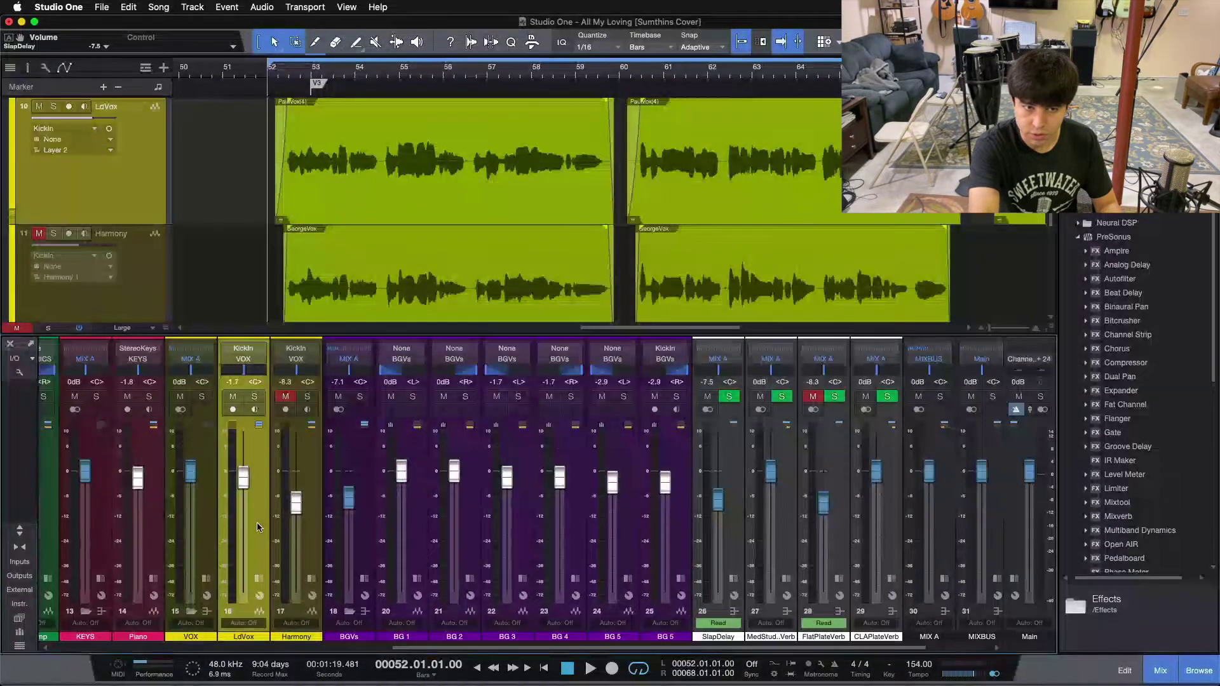
{"action": "key", "text": "space"}
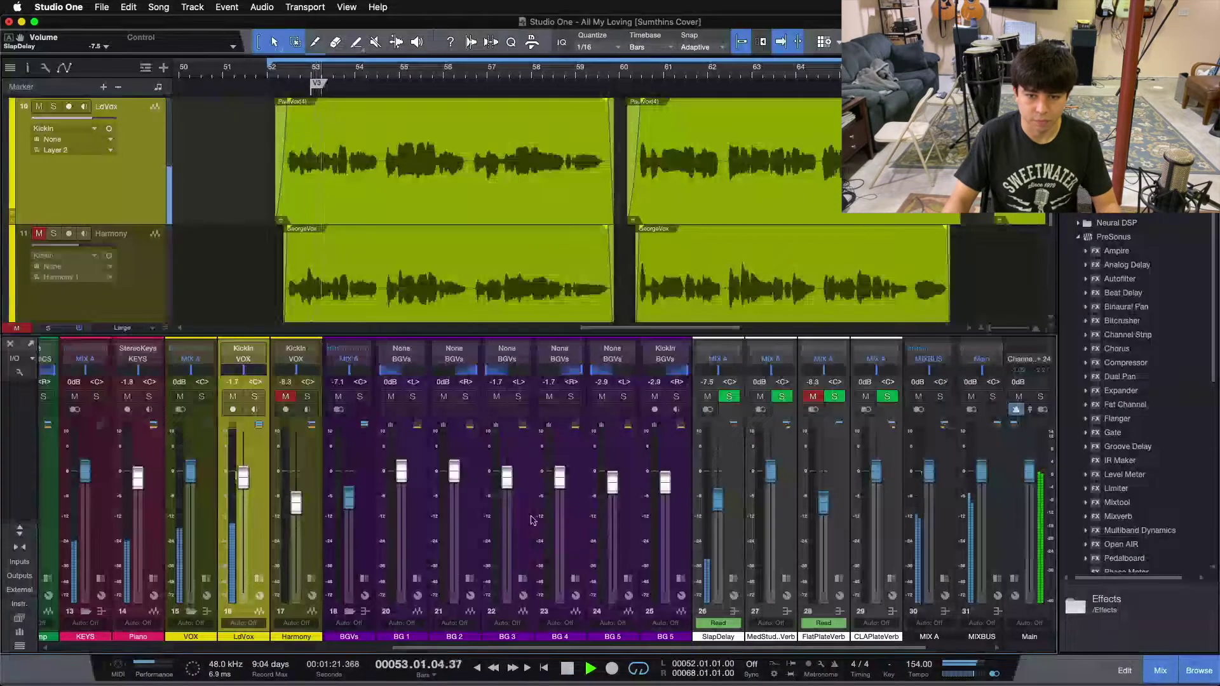